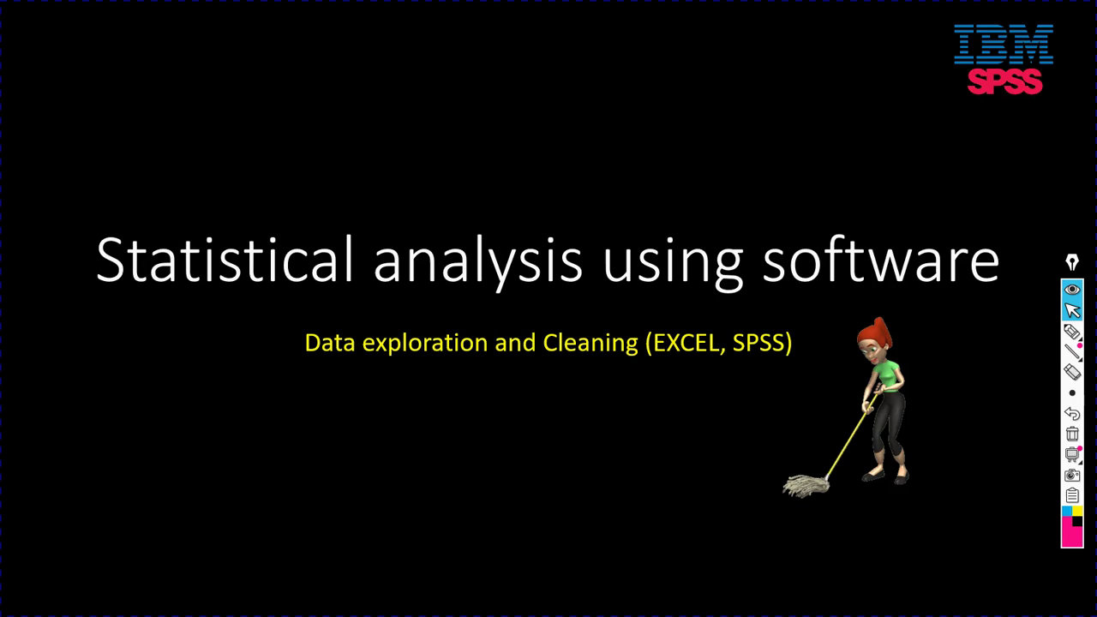
Step: Switch from the PowerPoint title slide to the Excel workbook 'smoking or not correlation'
key("alt+Tab")
key("alt+Tab")
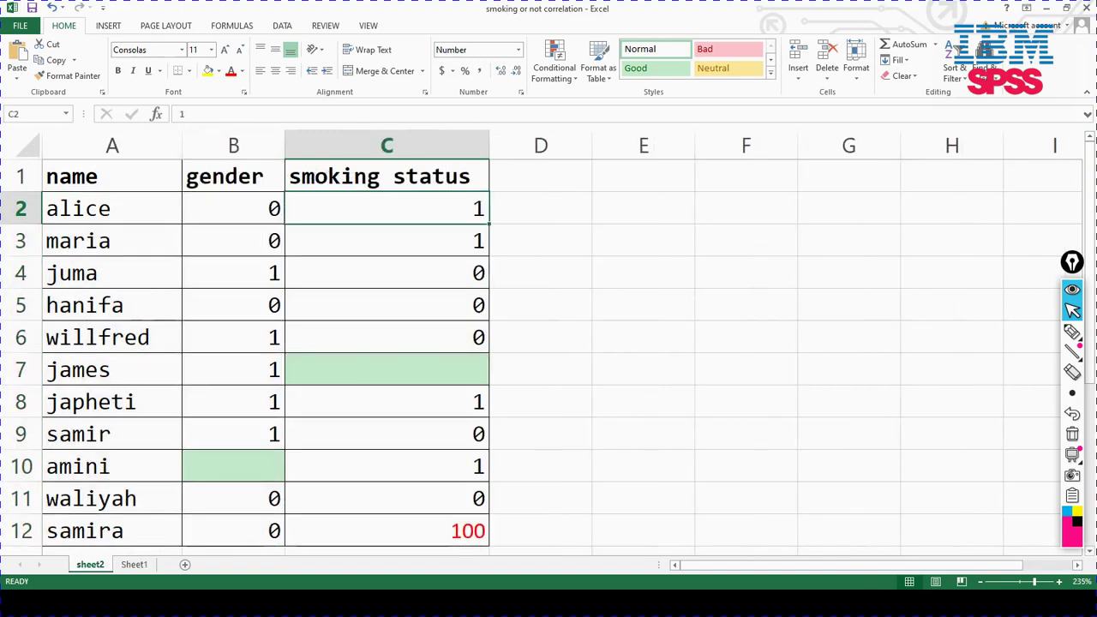
Step: Show the data exploration definition and the preparation steps slide, then return to the smoking workbook
key("alt+Tab")
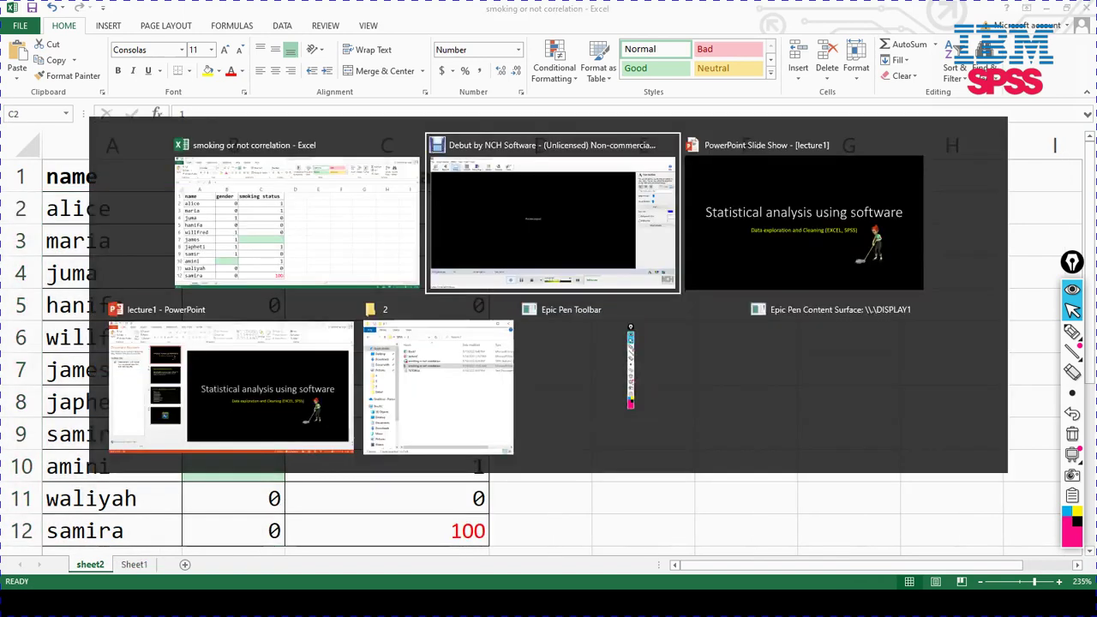
key("Right")
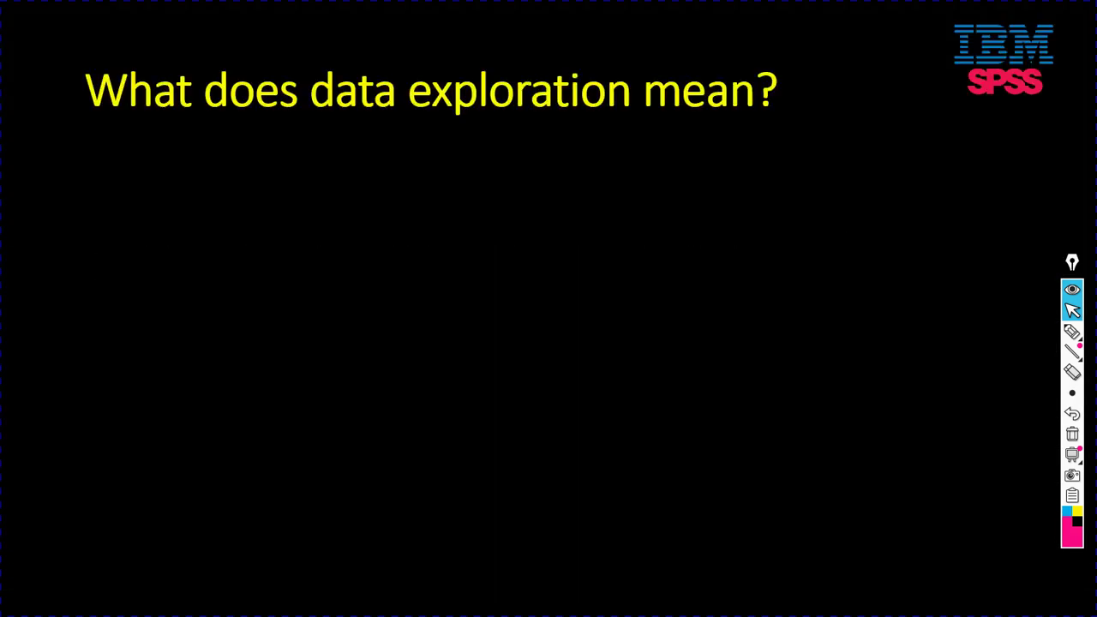
key("Right")
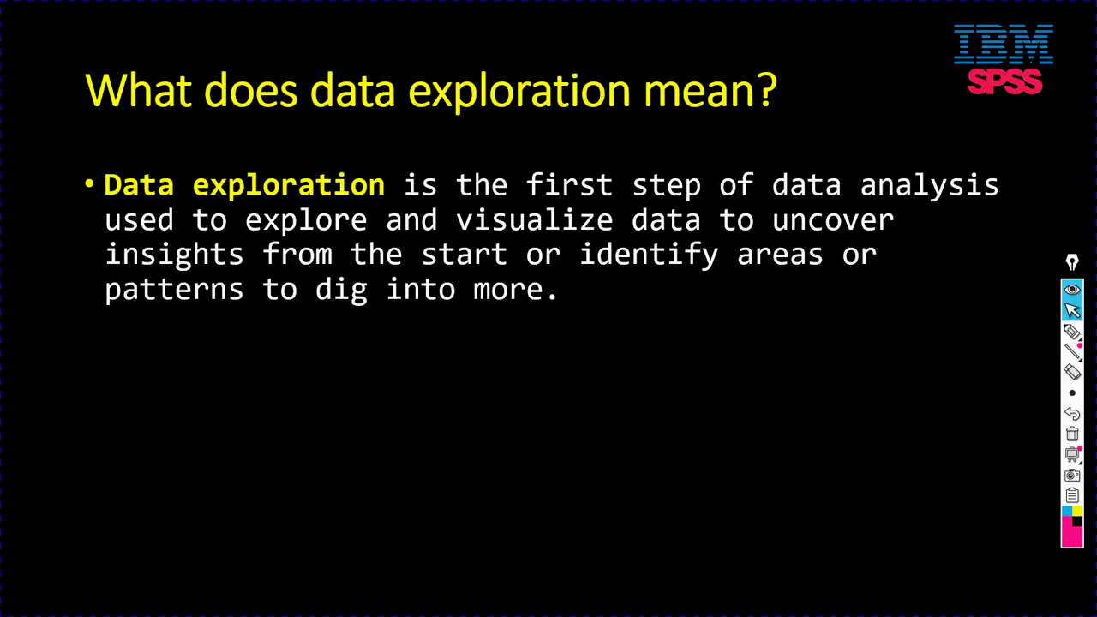
key("Right")
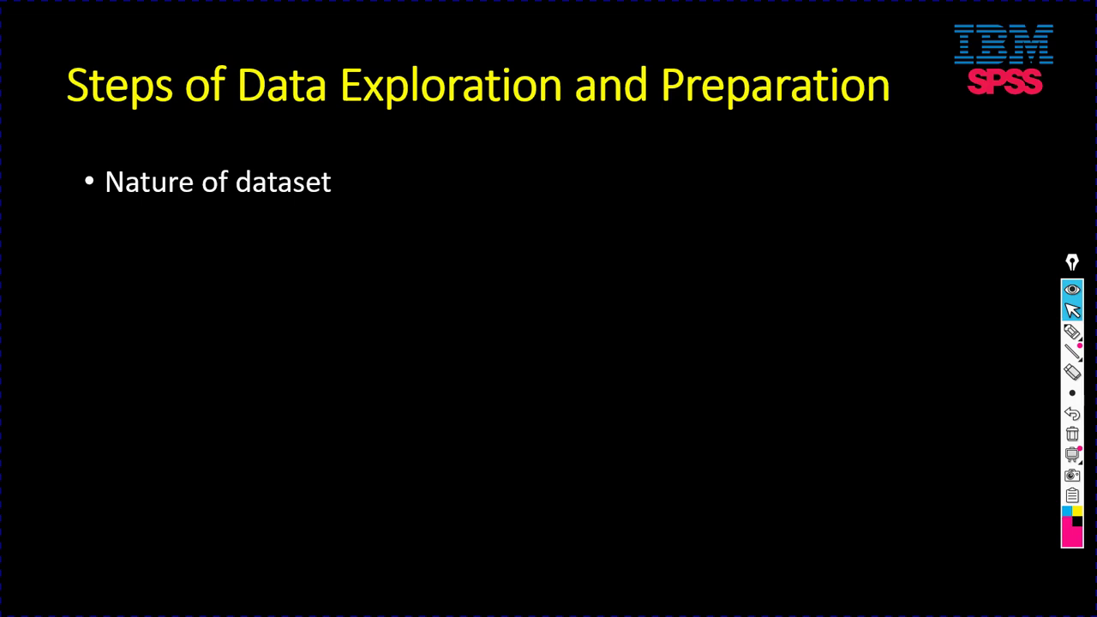
key("alt+Tab")
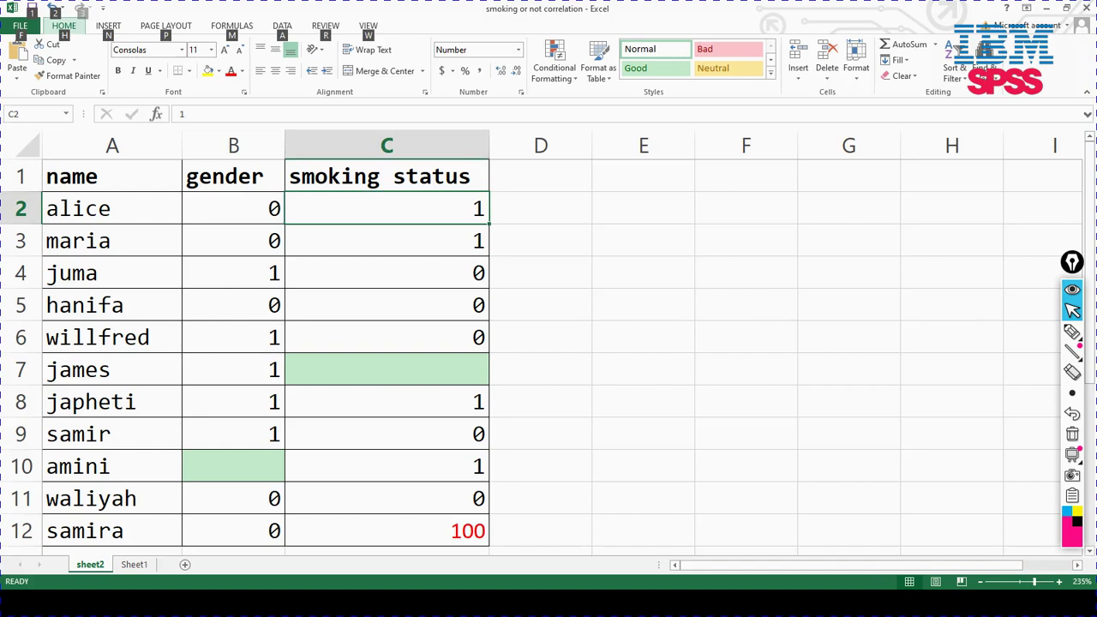
left_click(111, 177)
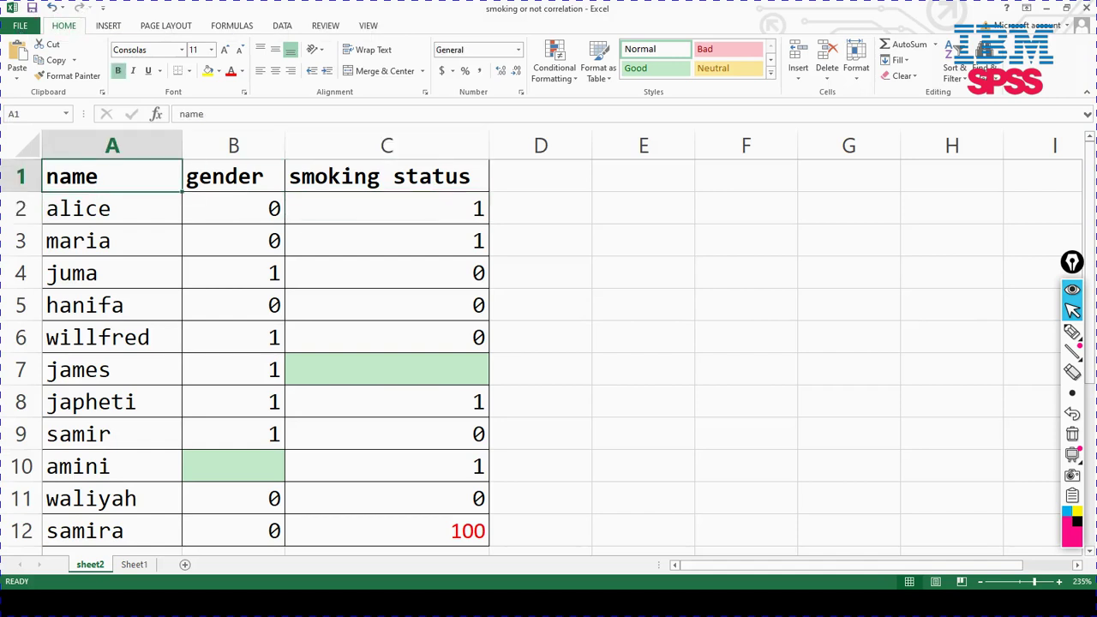
left_click(233, 176)
left_click(386, 176)
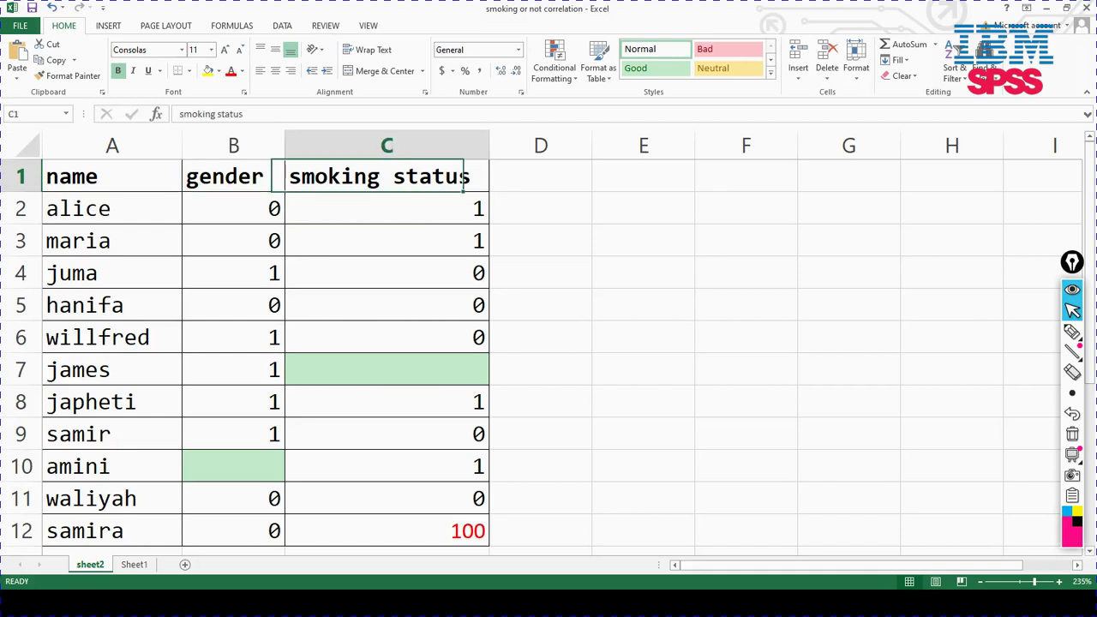
left_click(111, 176)
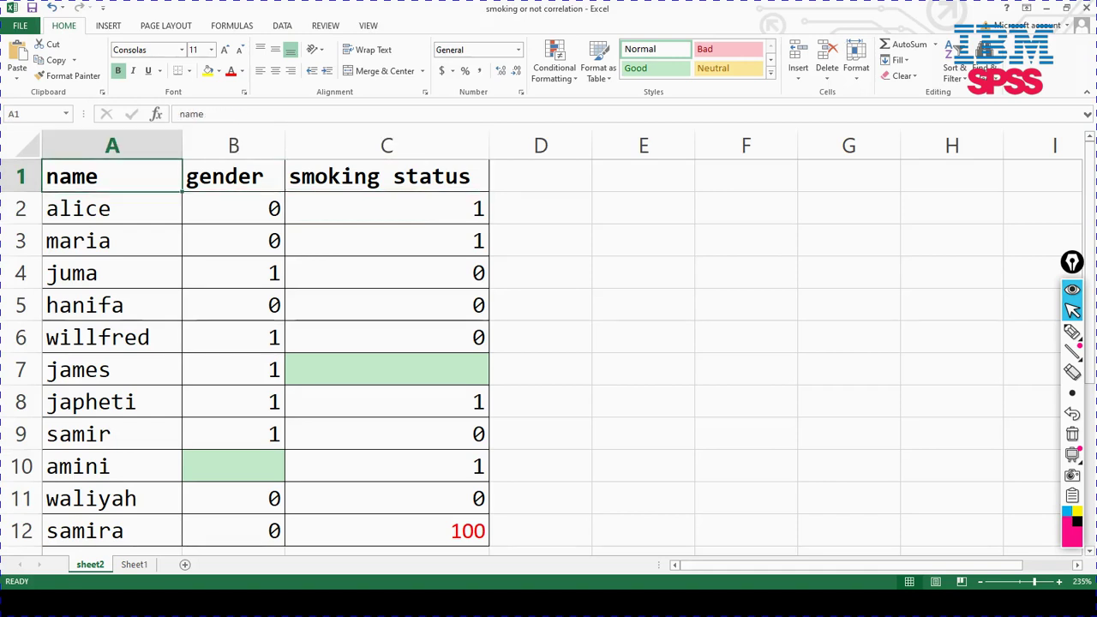
left_click_drag(112, 208, 111, 530)
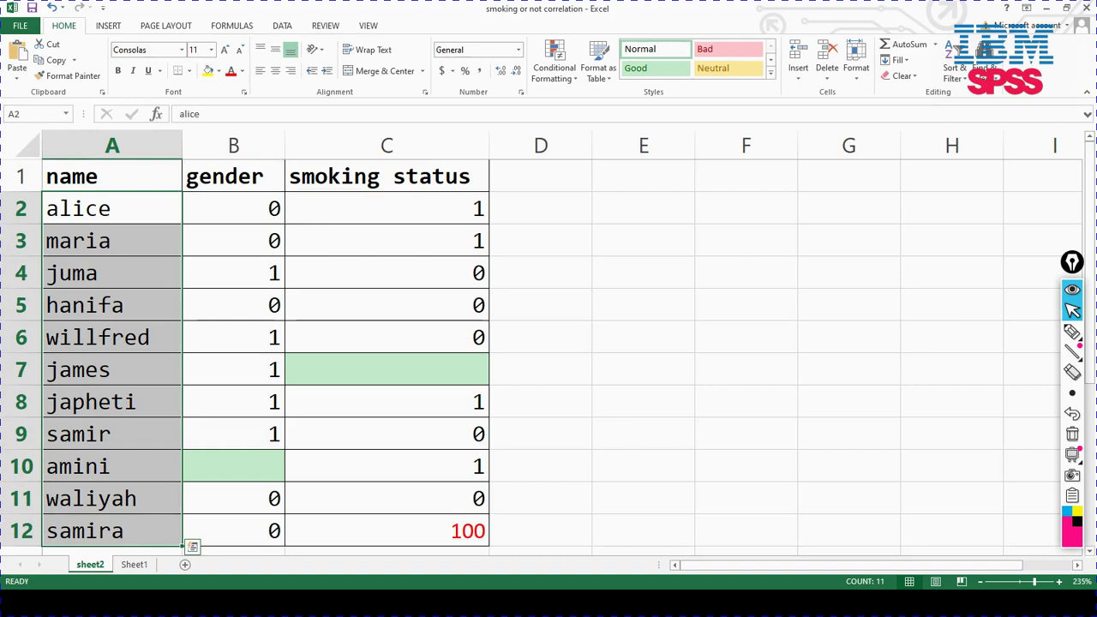
left_click(233, 177)
left_click_drag(233, 208, 233, 531)
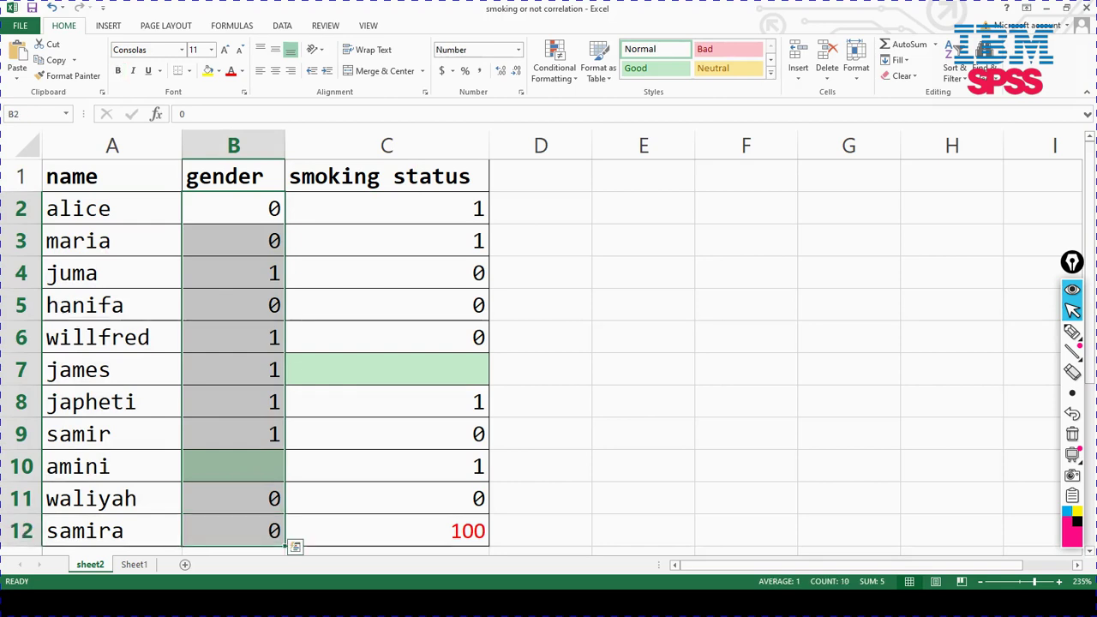
left_click(386, 176)
left_click_drag(387, 208, 386, 401)
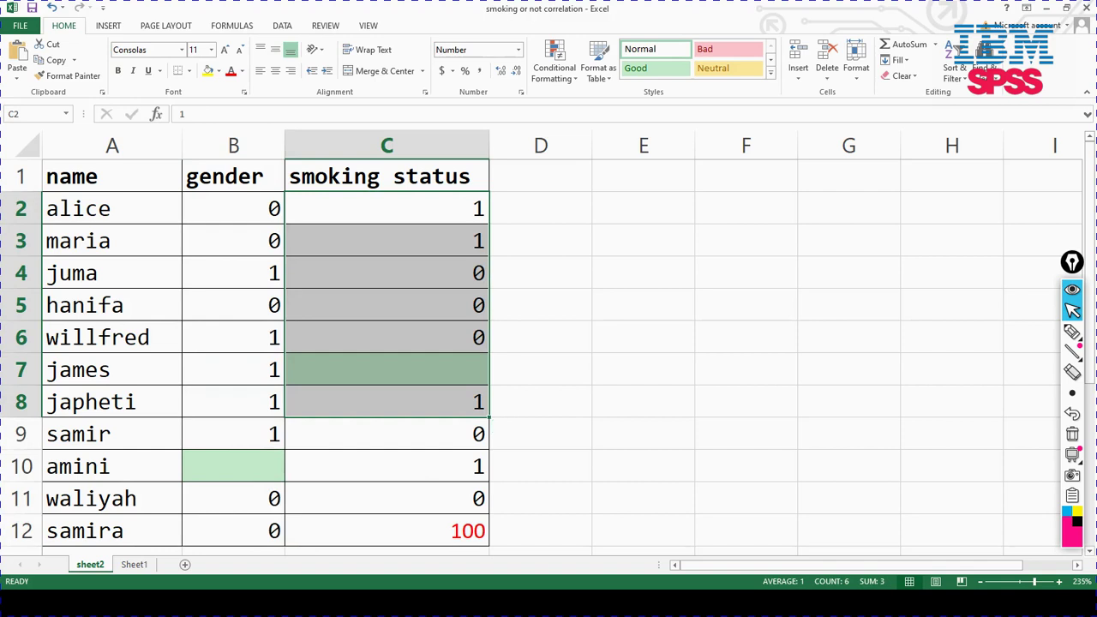
left_click_drag(111, 209, 111, 499)
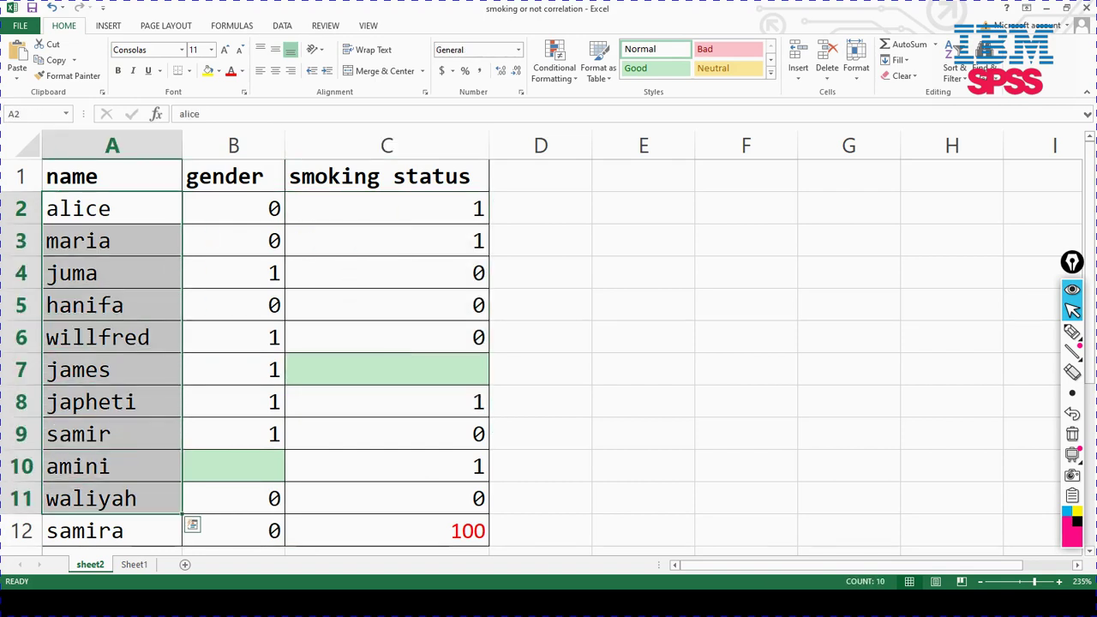
left_click(233, 177)
left_click(387, 176)
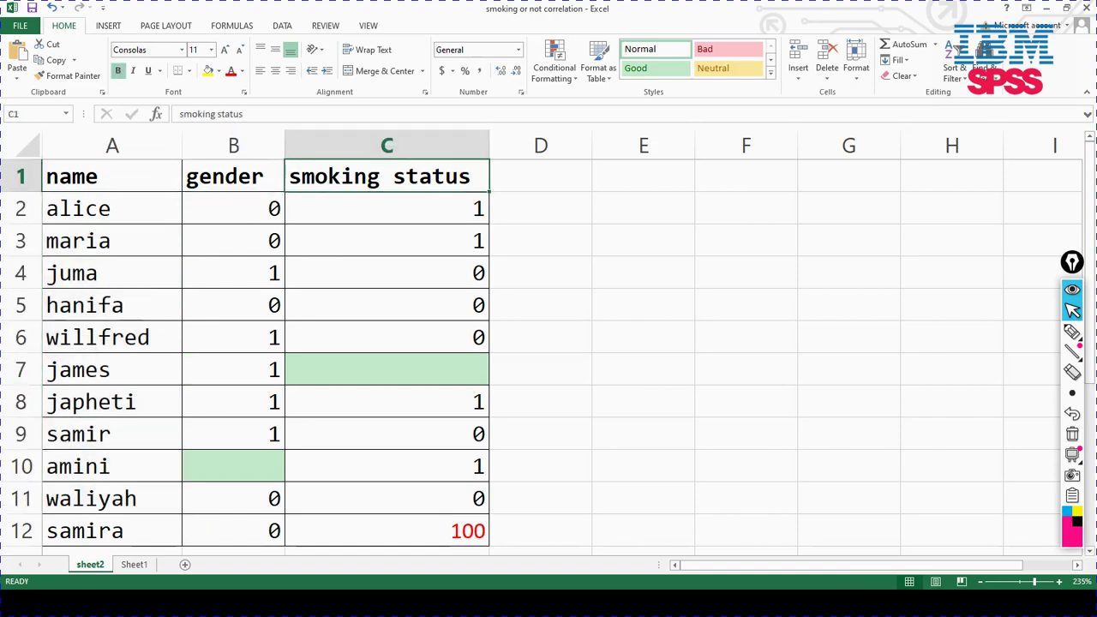
left_click(233, 209)
left_click(233, 273)
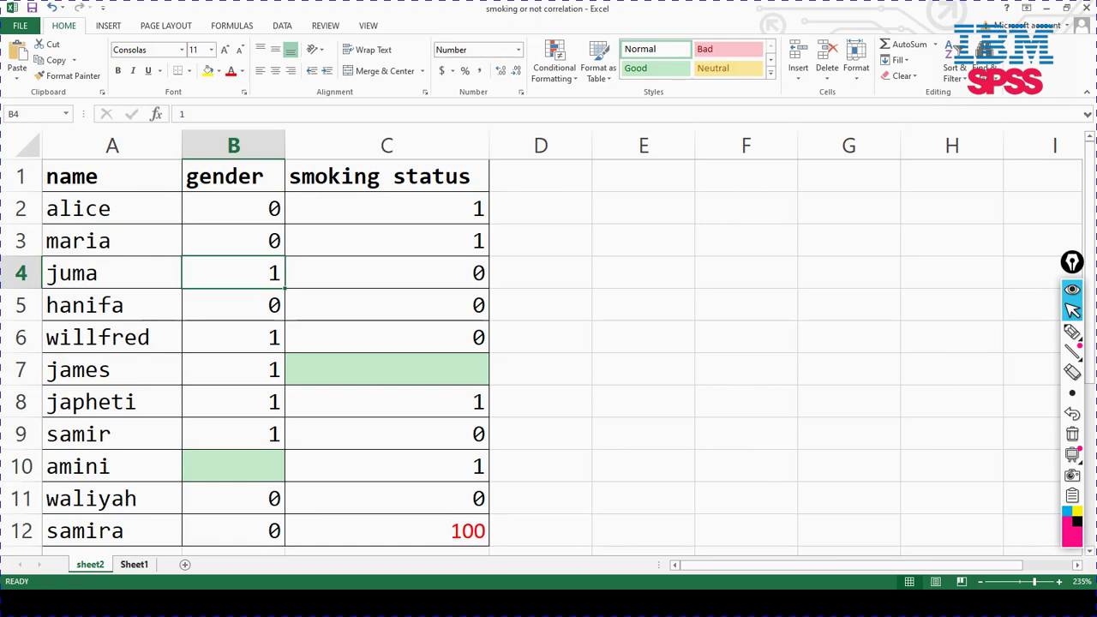
Step: Open Sheet1 with the female/male and smoking/no smoking labels and select cell B2
key("ctrl+Page_Down")
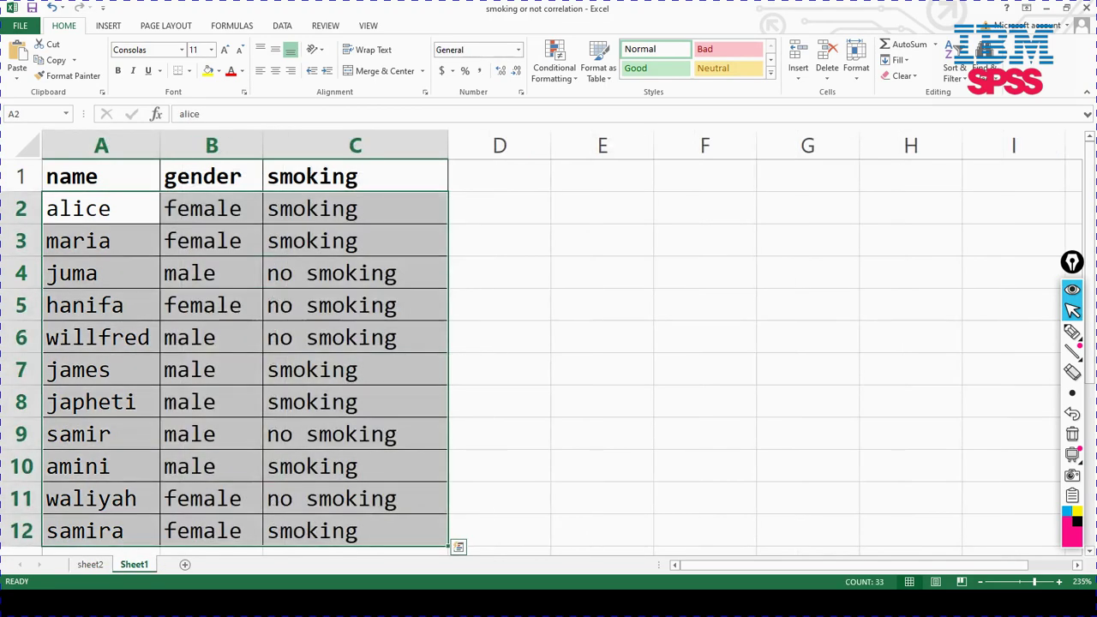
left_click(212, 209)
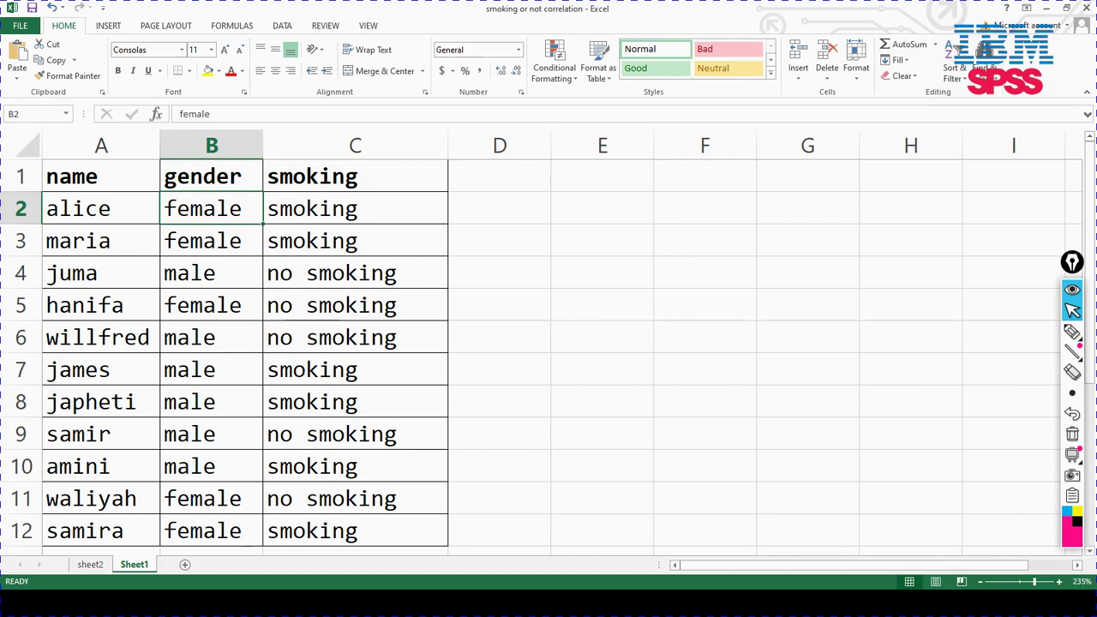
Step: Reveal the Transformations through Outlier treatment bullets, then return to Excel's Sheet1
key("alt+Tab")
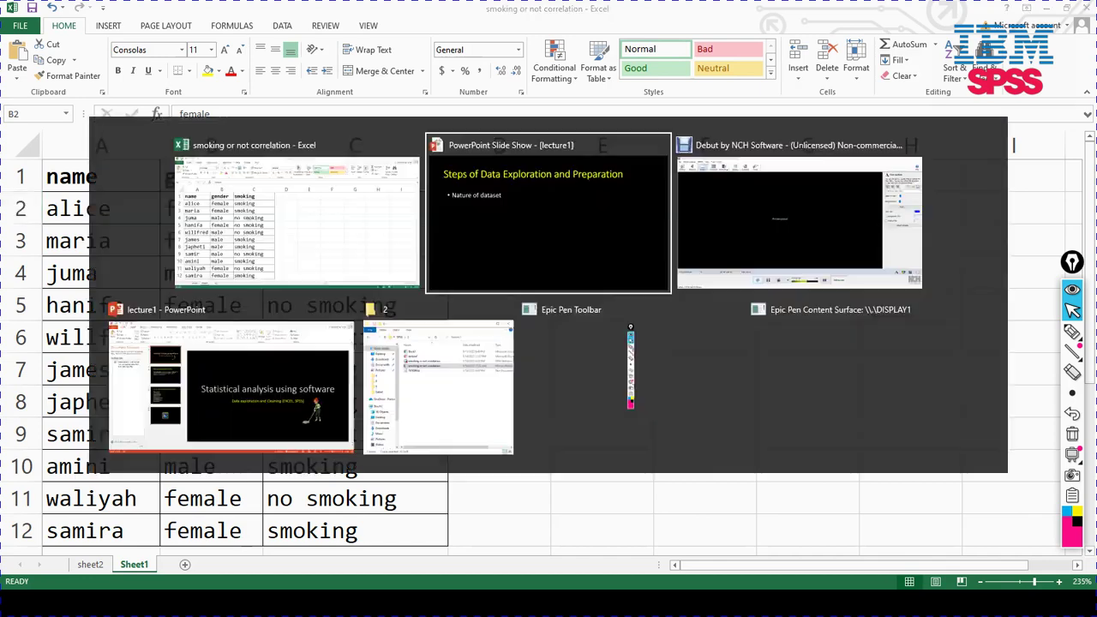
key("Right")
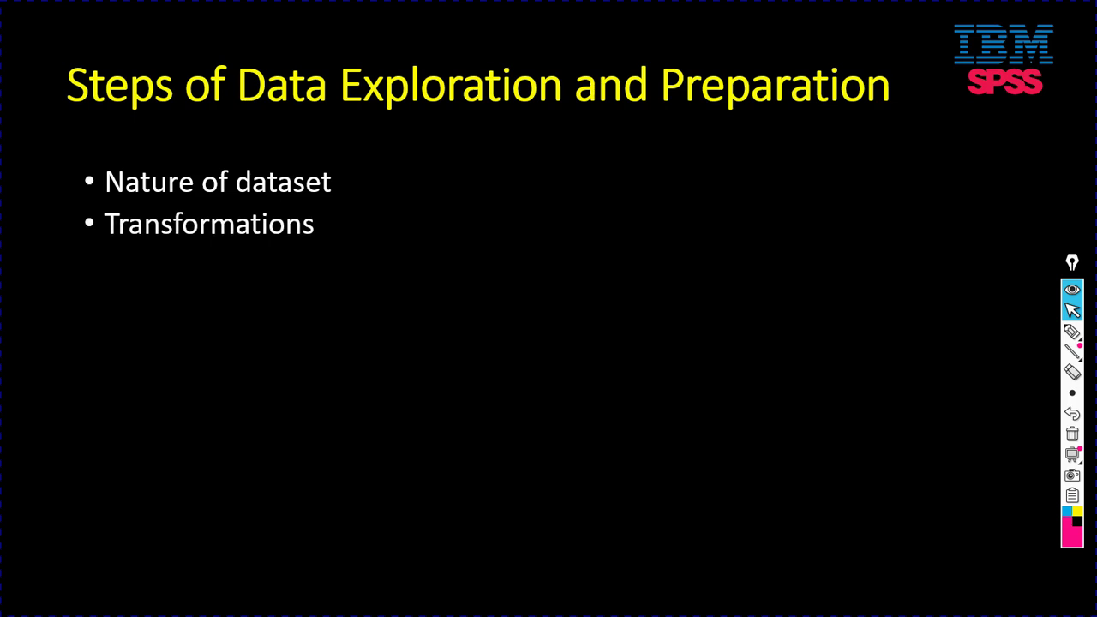
key("Right")
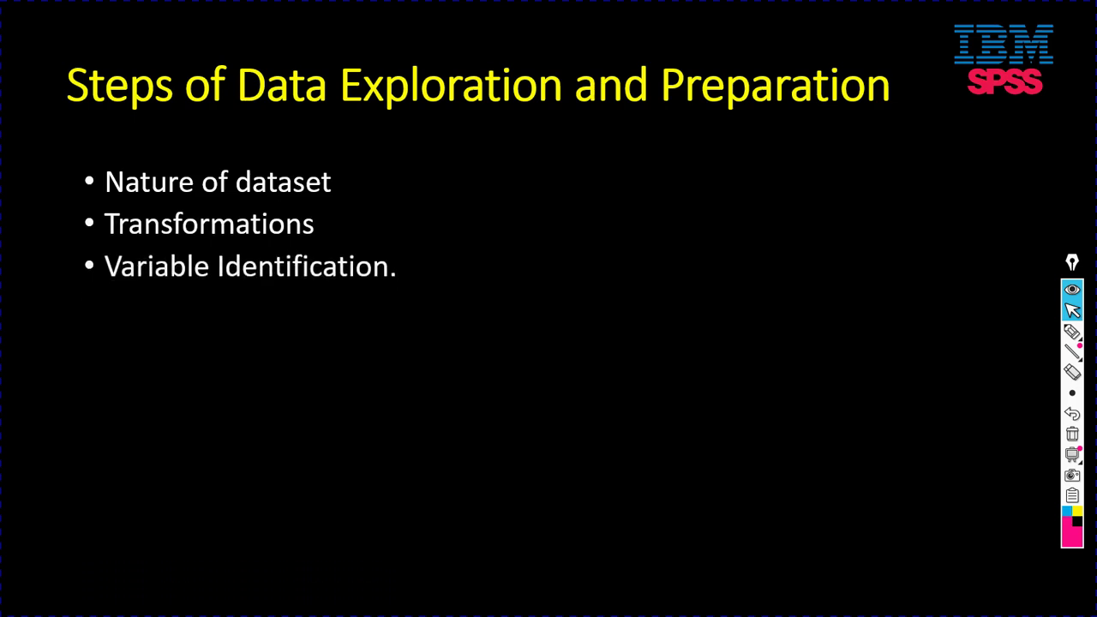
key("Right")
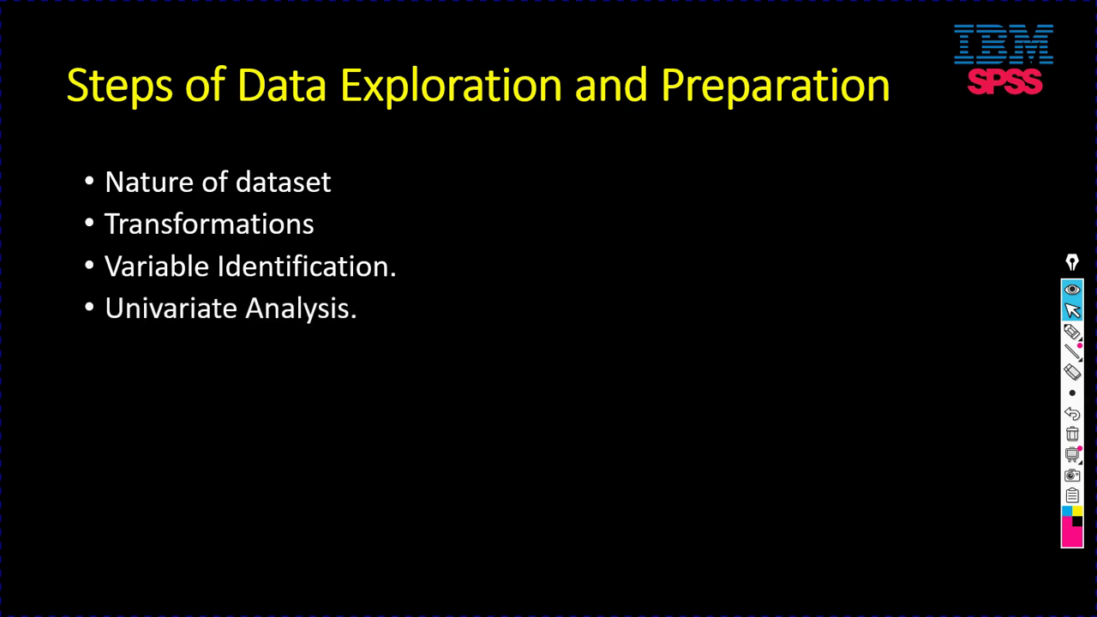
key("Right")
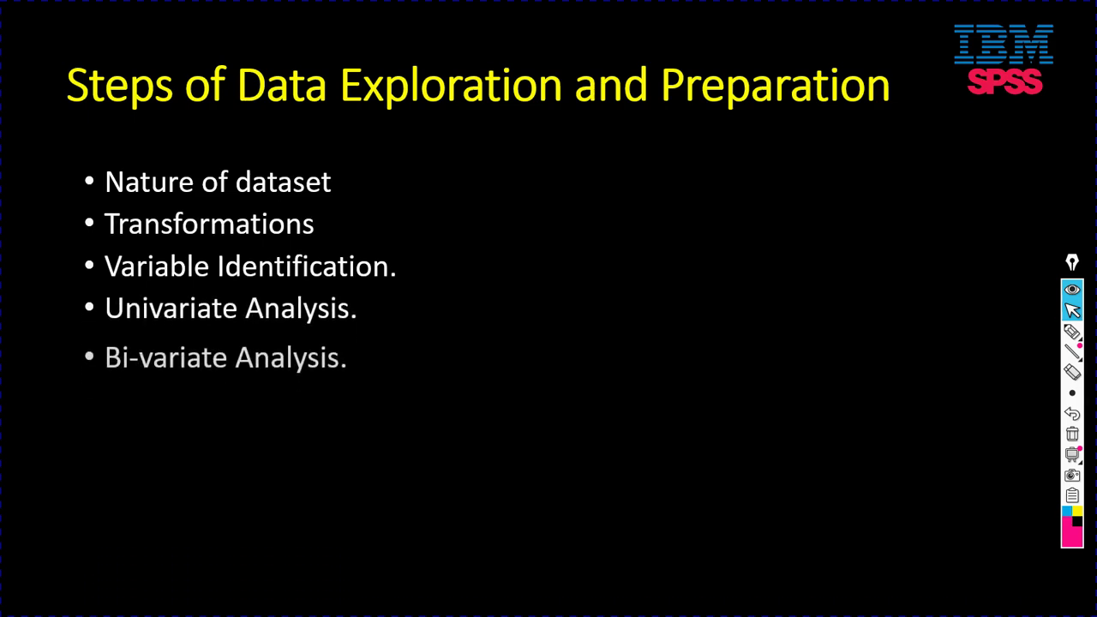
key("Right")
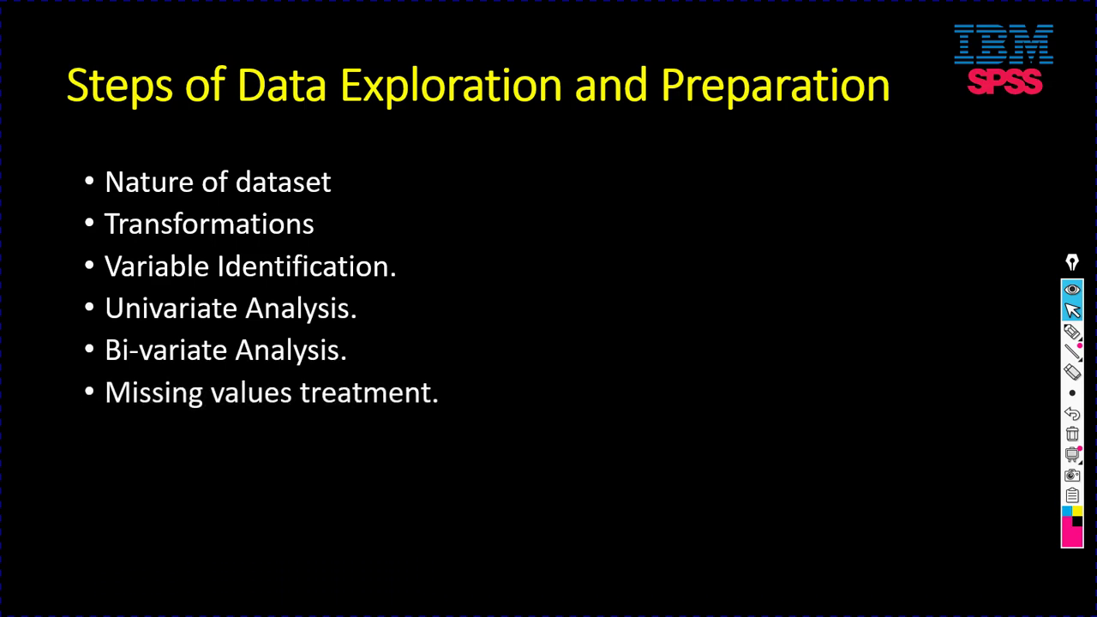
key("Right")
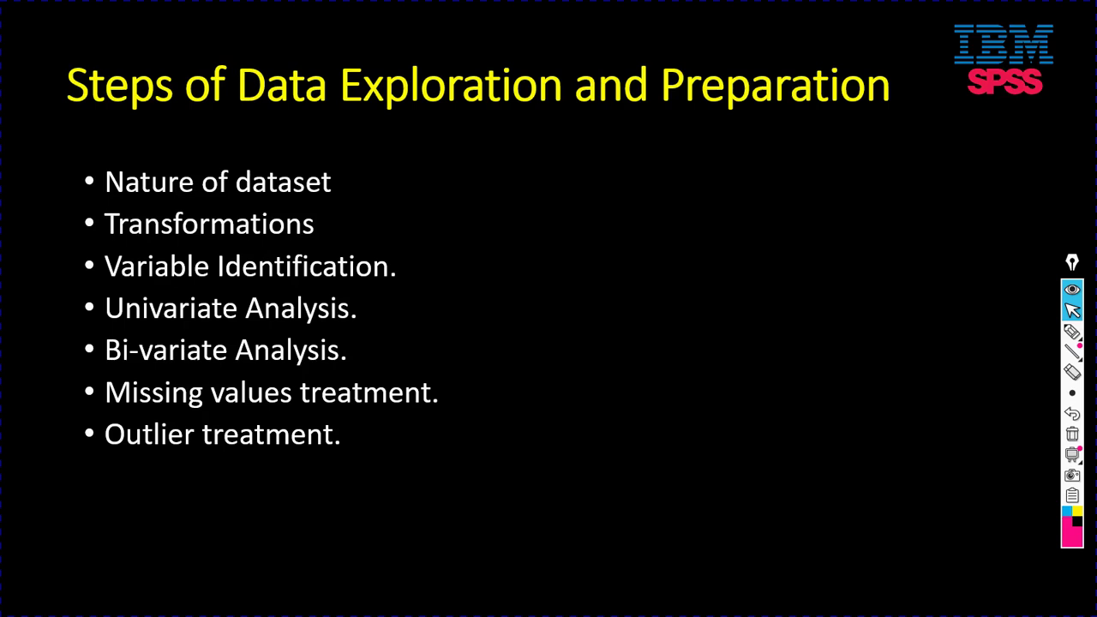
key("alt+Tab")
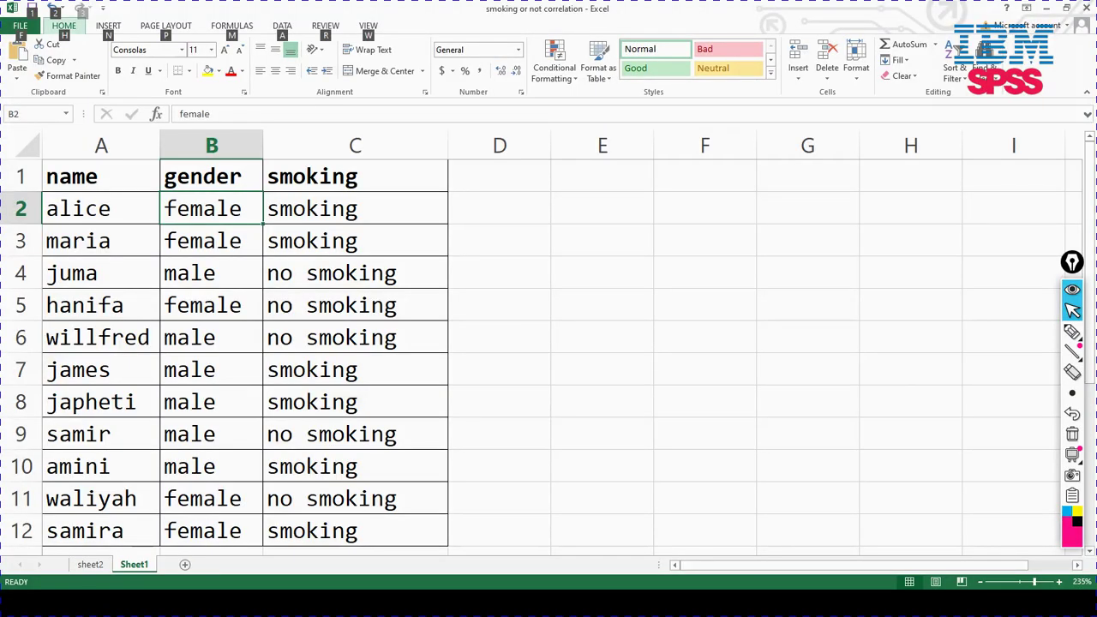
Step: On sheet2, edit the C1 'smoking status' header to remove the space between the words
key("ctrl+Page_Up")
left_click(387, 176)
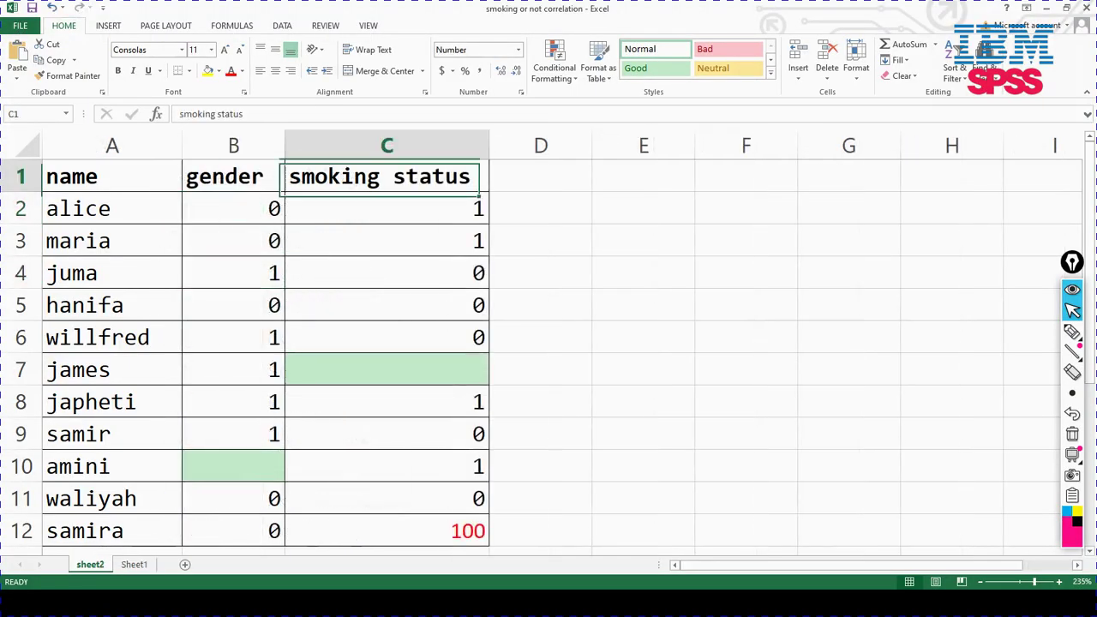
double_click(392, 176)
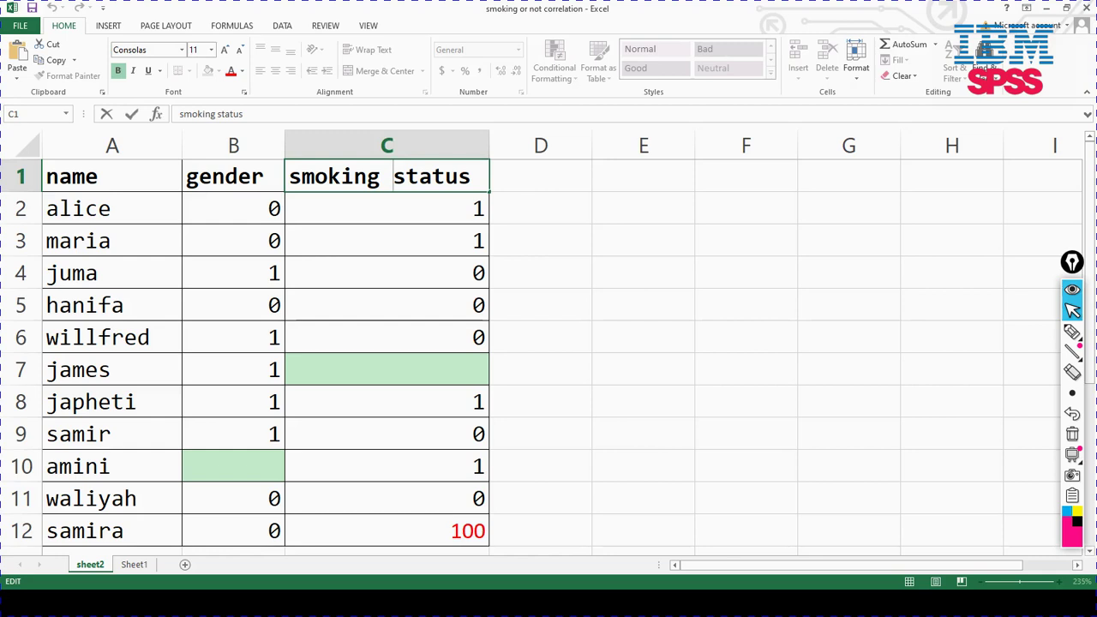
key("BackSpace")
type("_")
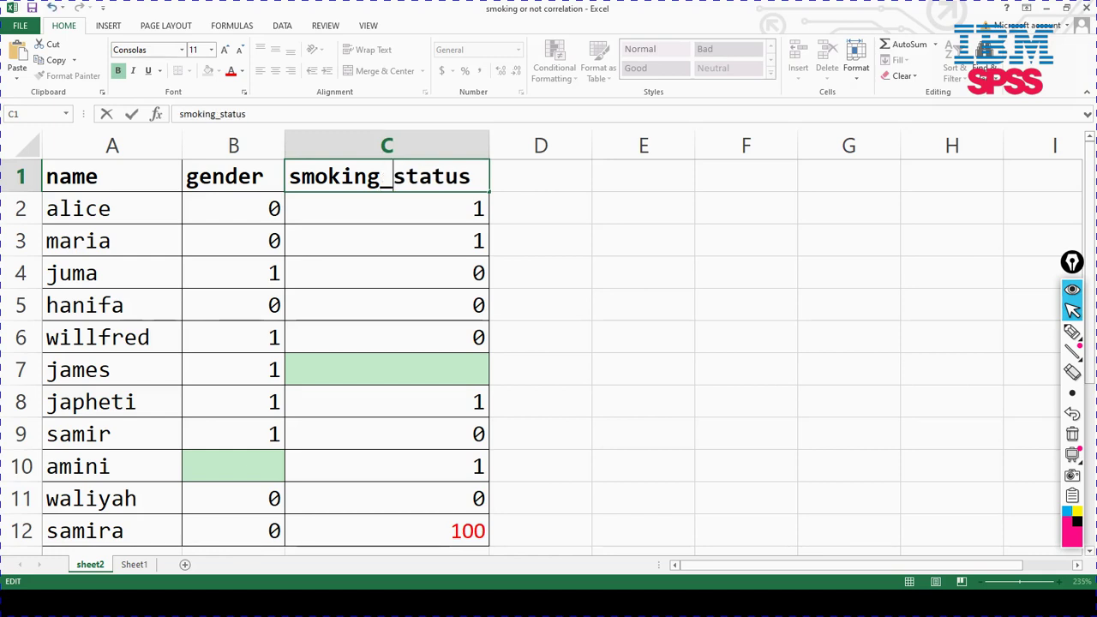
key("BackSpace")
Step: Briefly switch to the slide show, then return to Excel's sheet2
key("alt+Tab")
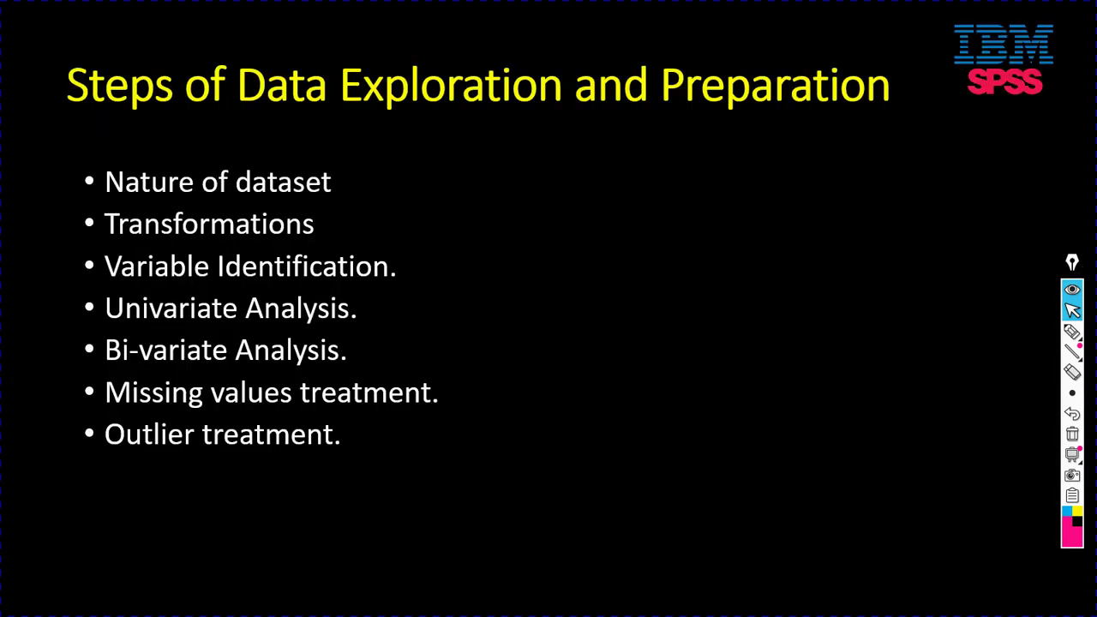
key("alt+Tab")
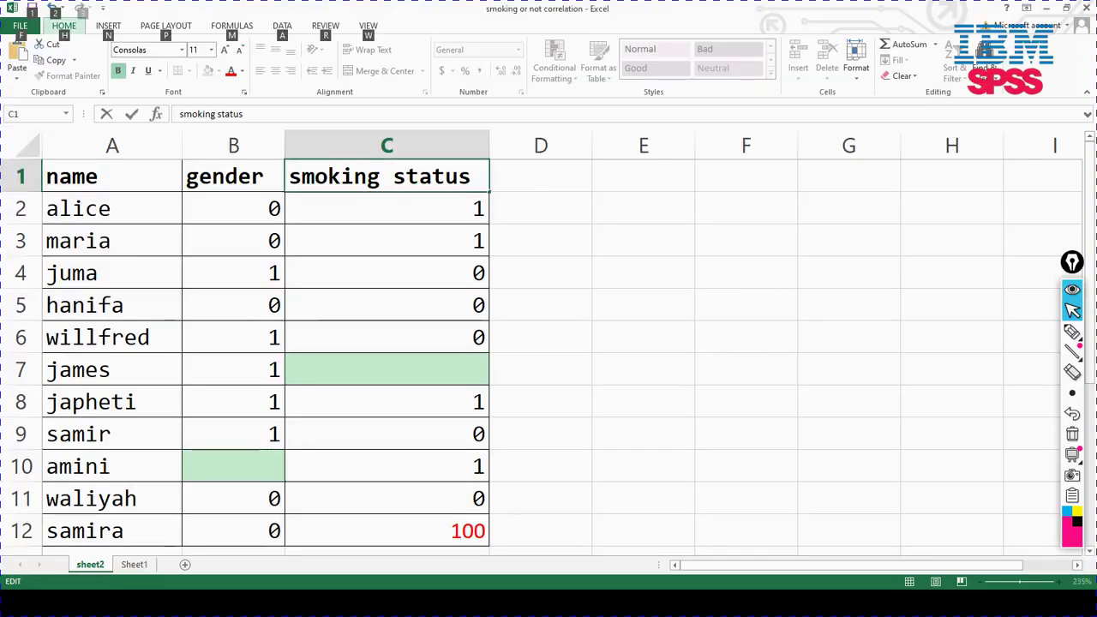
Step: Enter 1 as james's missing smoking status in C7
left_click(386, 369)
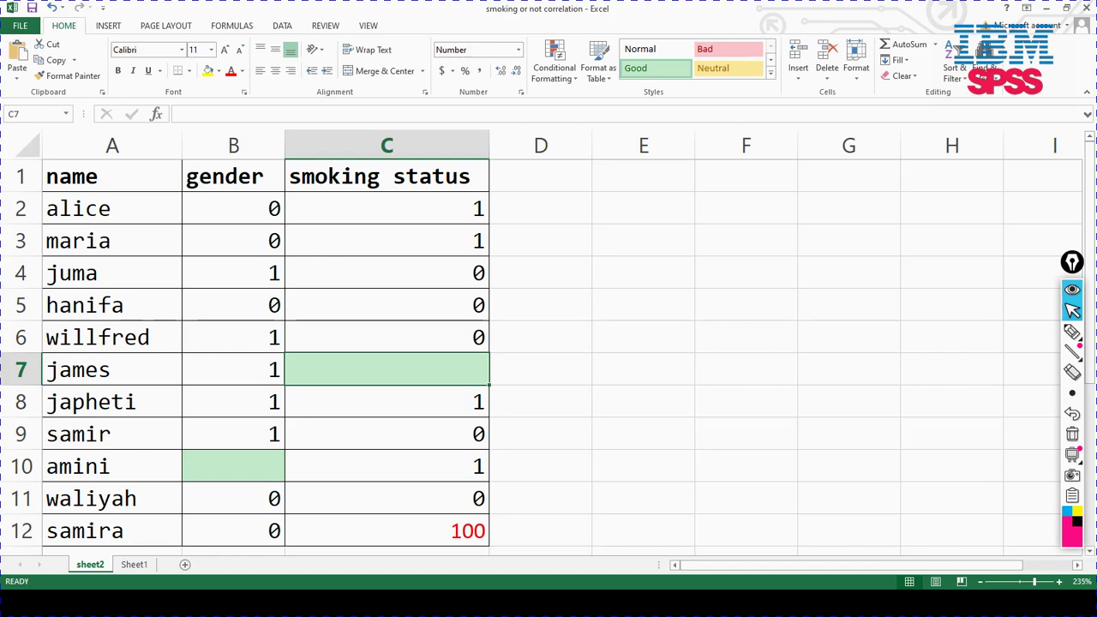
left_click(386, 435)
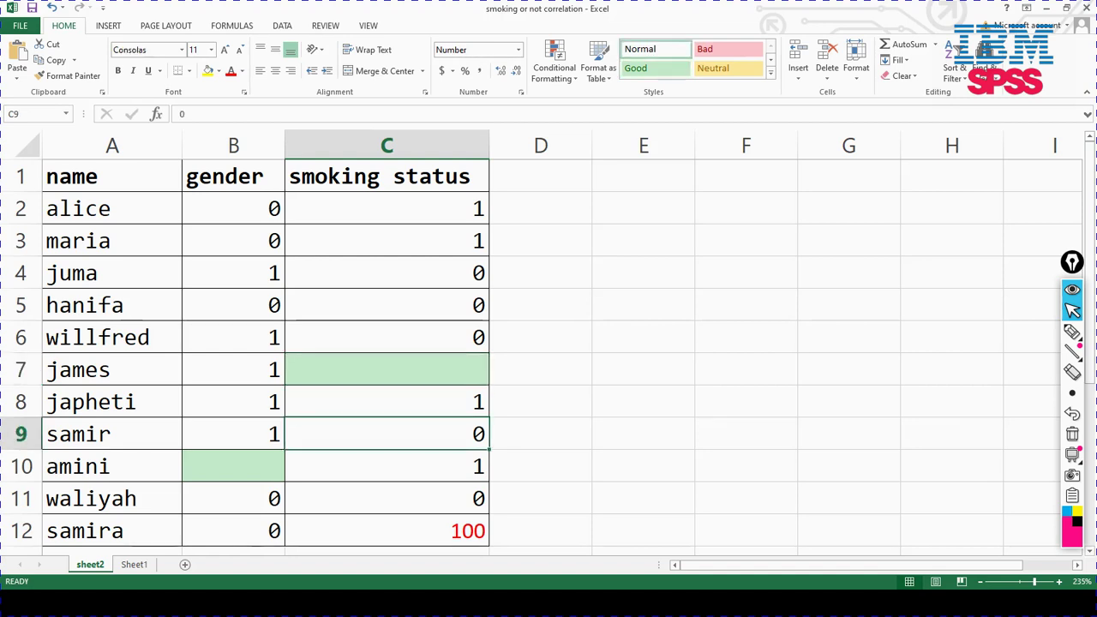
left_click(387, 370)
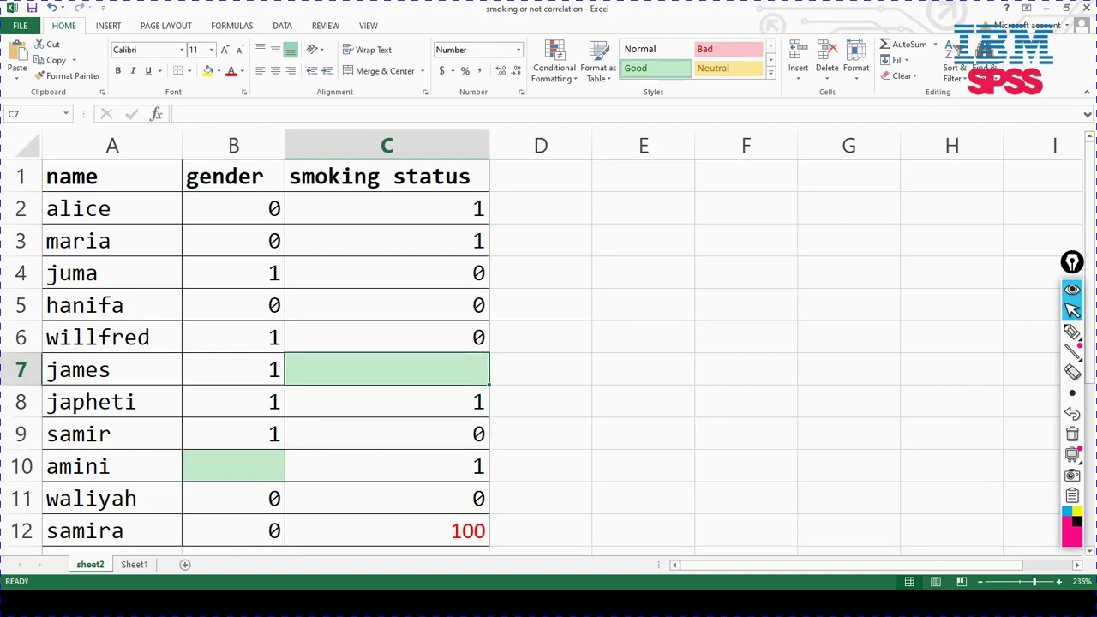
left_click(233, 466)
left_click(386, 369)
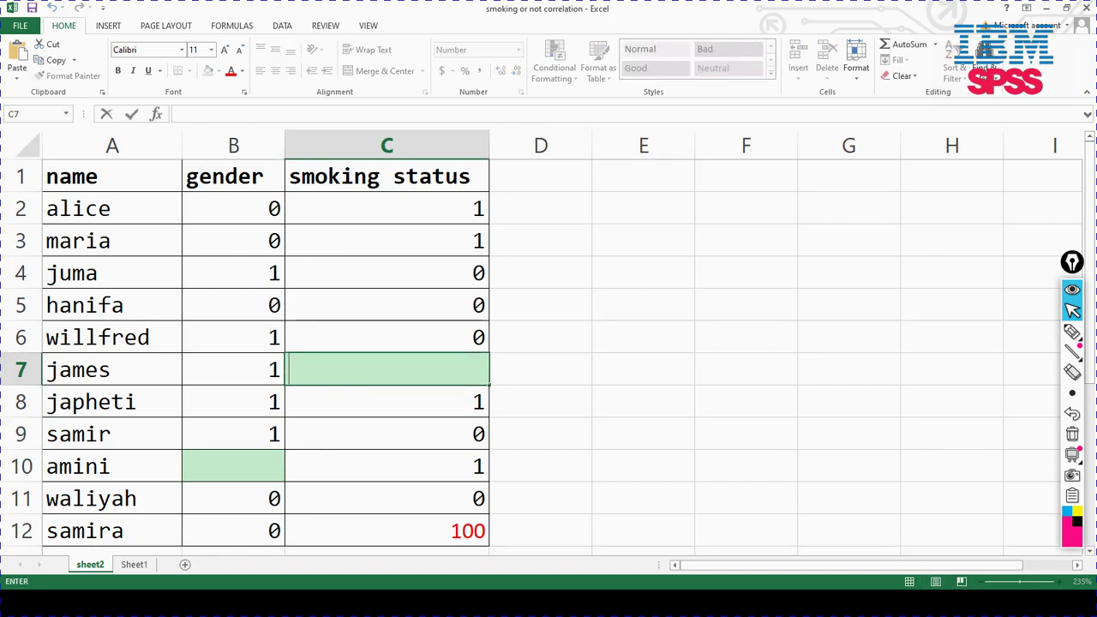
type("1")
Step: Enter 0 as amini's missing gender in B10, close the Help window, and recheck C7
left_click(233, 466)
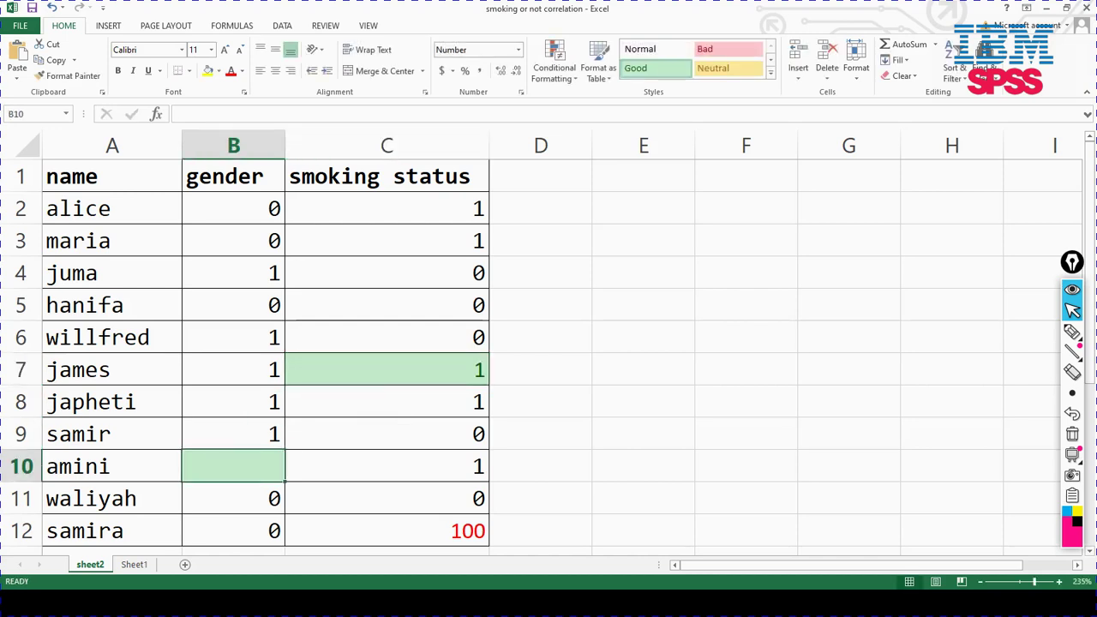
type("0")
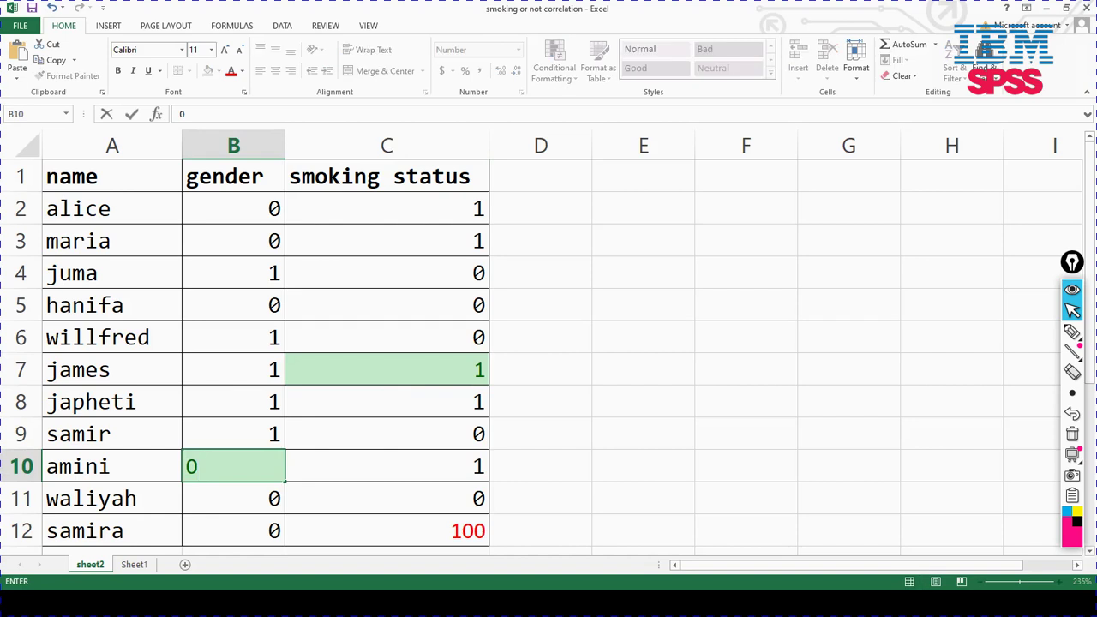
left_click(540, 434)
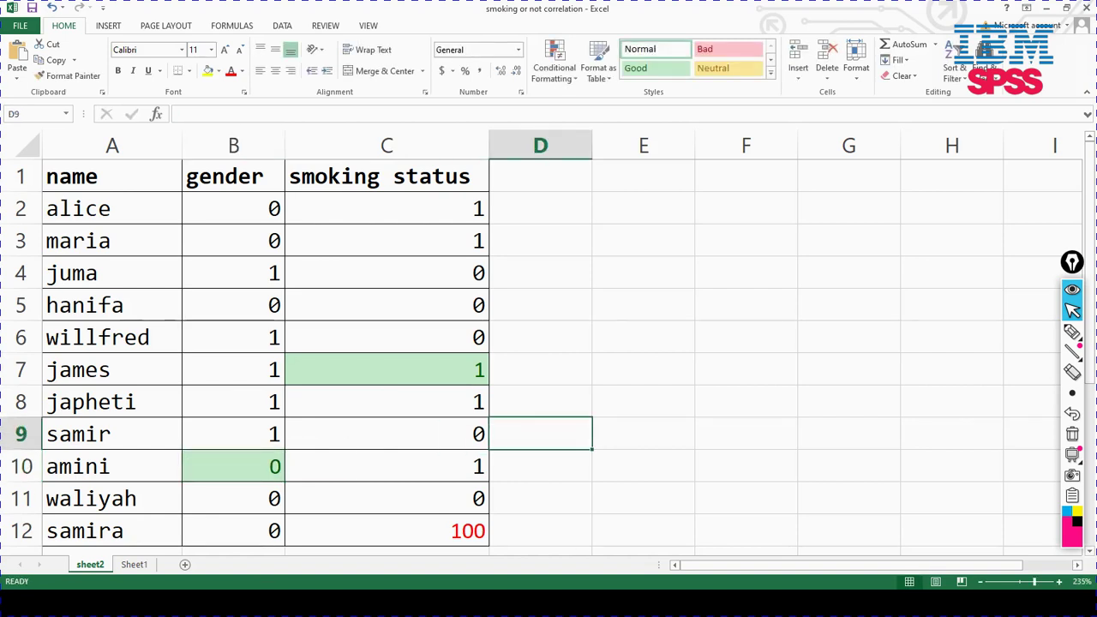
key("F1")
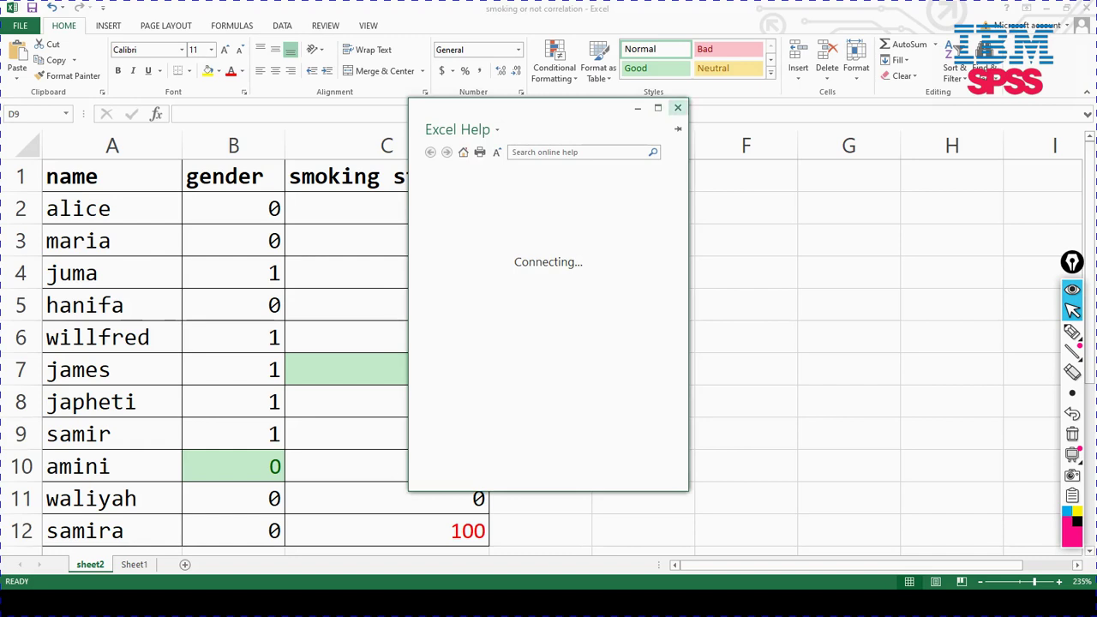
left_click(677, 107)
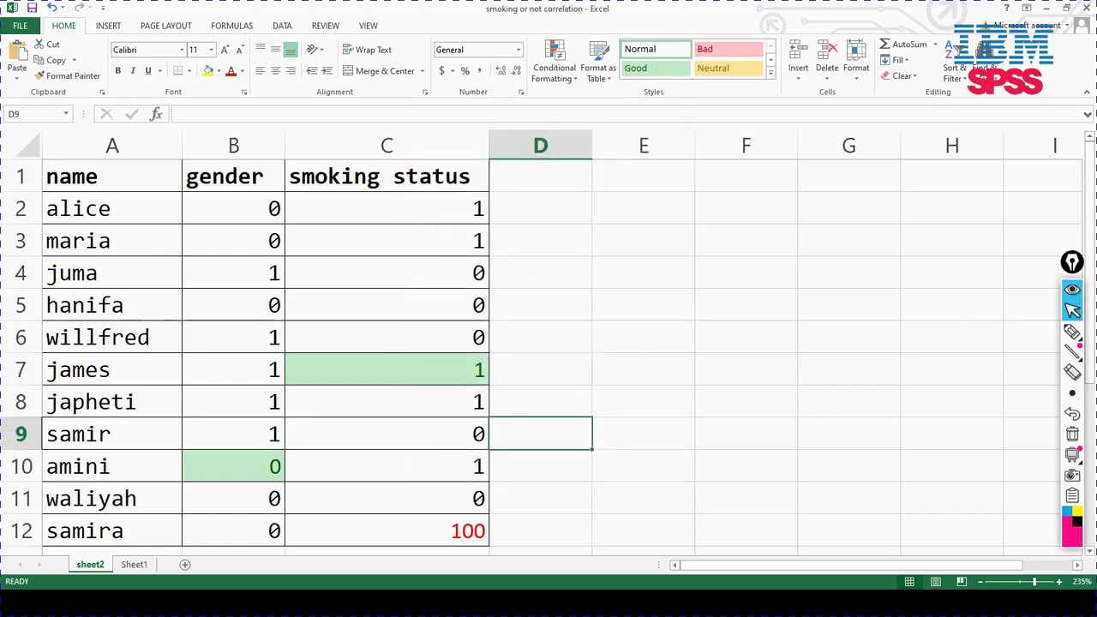
left_click(387, 369)
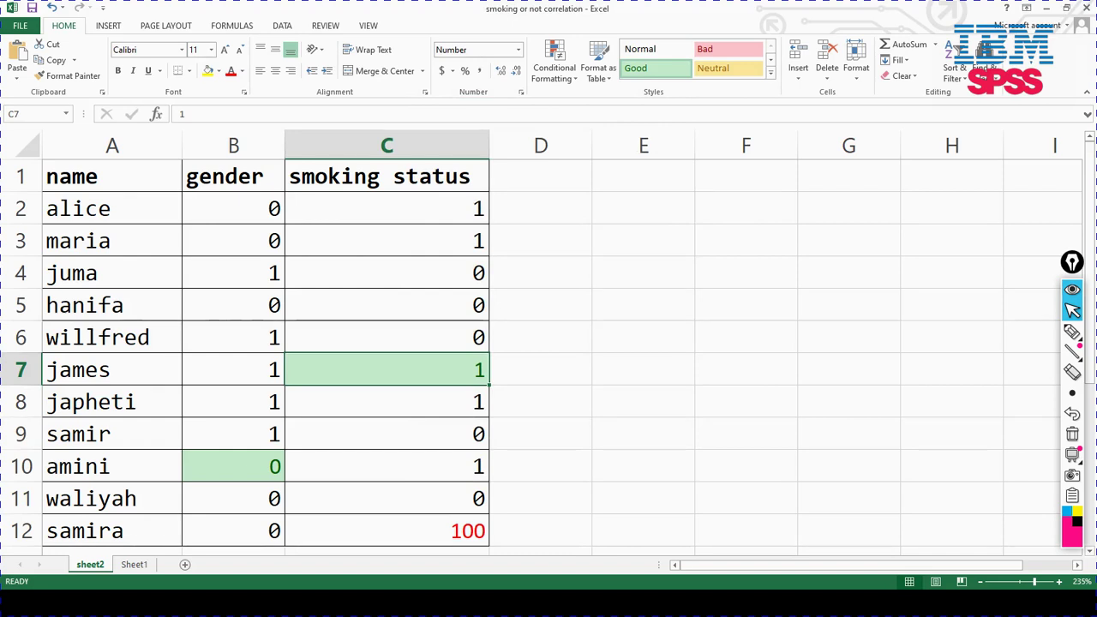
Step: Compare samira's outlier 100 in C12 with the ordinary 0/1 smoking status values
left_click(386, 531)
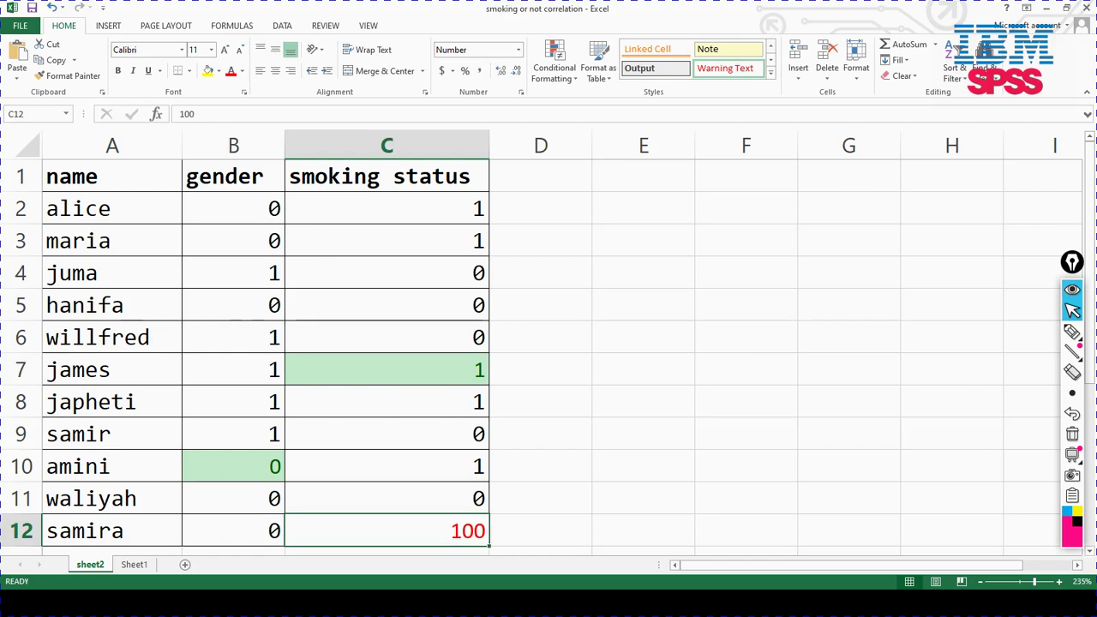
left_click(386, 209)
left_click(386, 241)
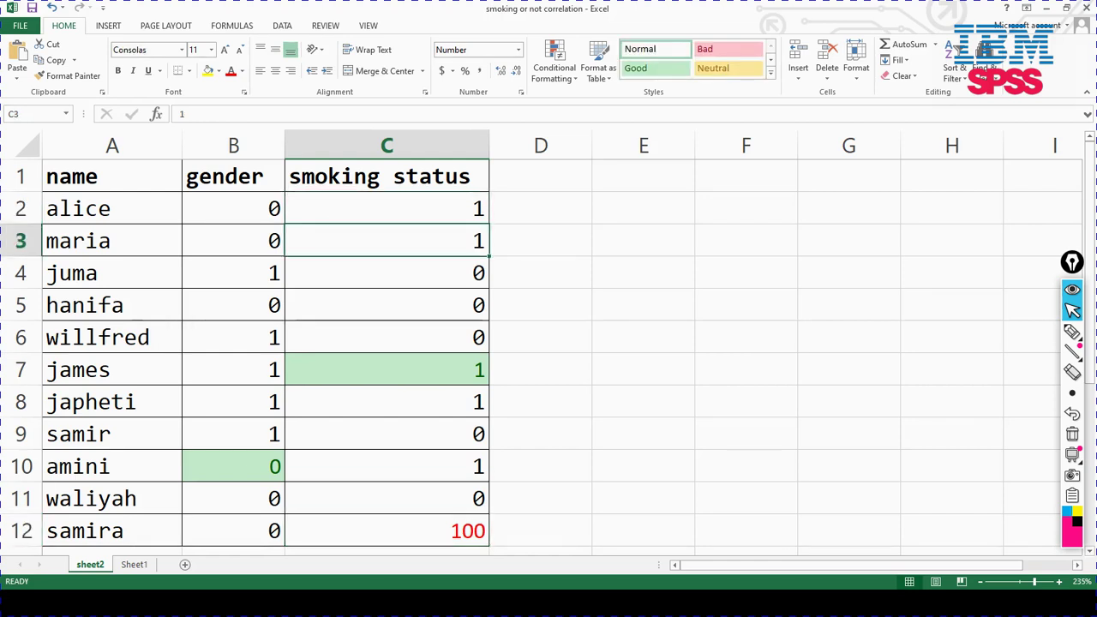
left_click(386, 208)
left_click(386, 241)
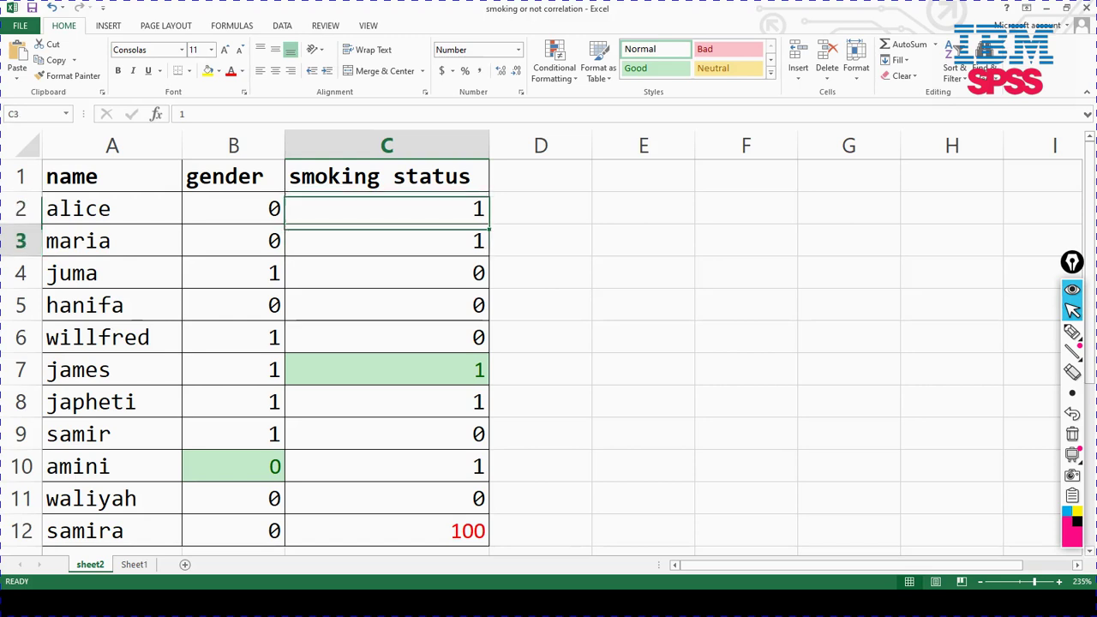
left_click(387, 305)
left_click(387, 369)
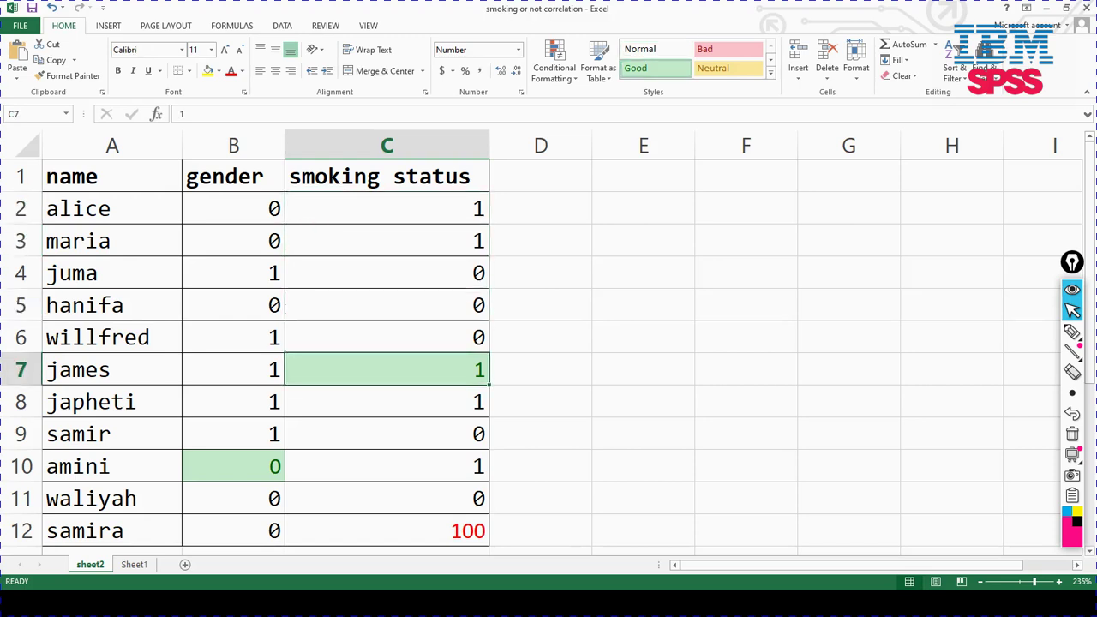
Step: Edit C12 from 100 to 1 and commit the correction
left_click(386, 530)
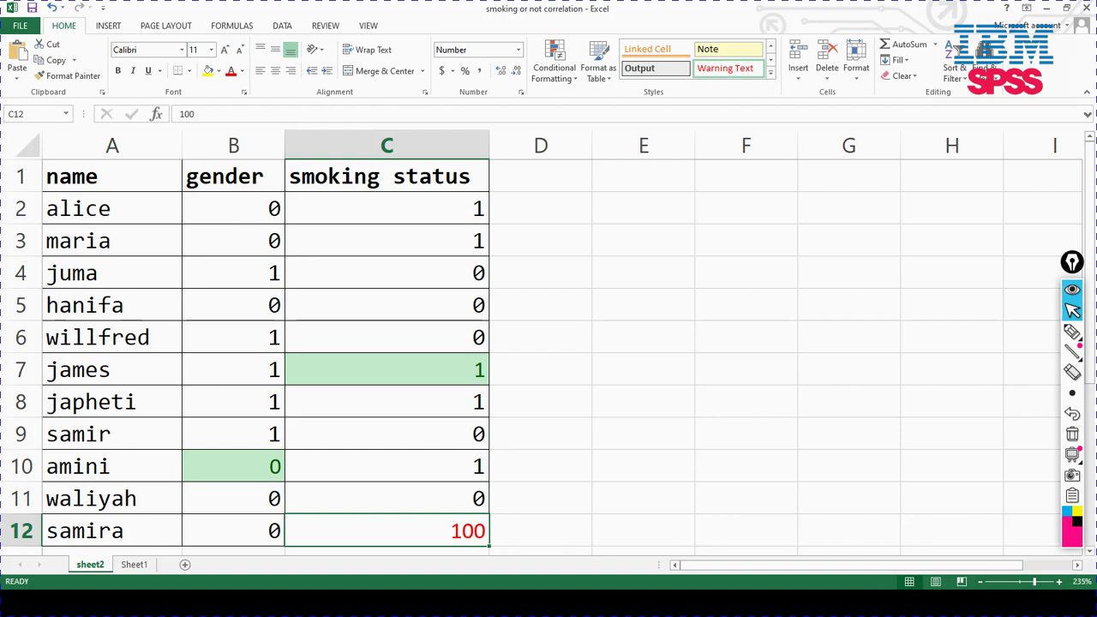
double_click(474, 530)
key("Right")
key("BackSpace")
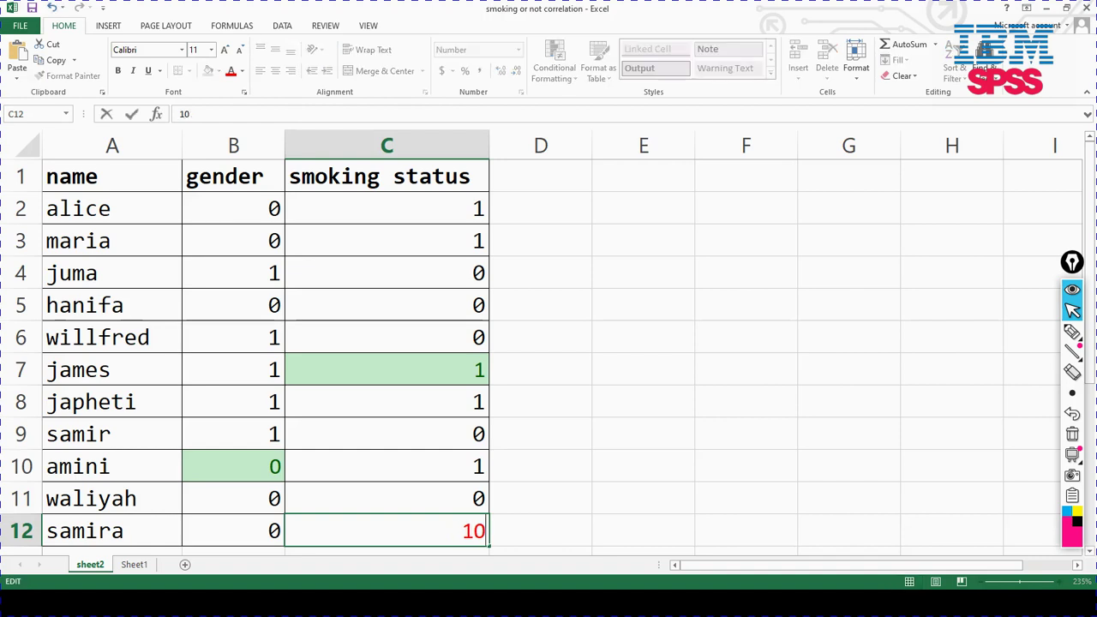
key("BackSpace")
left_click(539, 465)
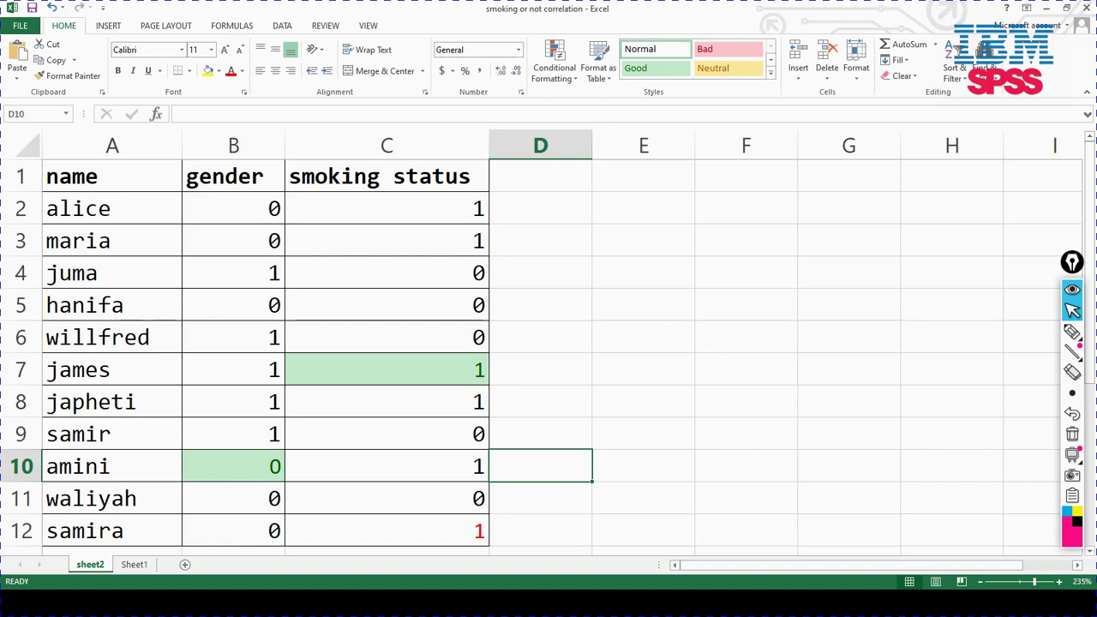
left_click(387, 370)
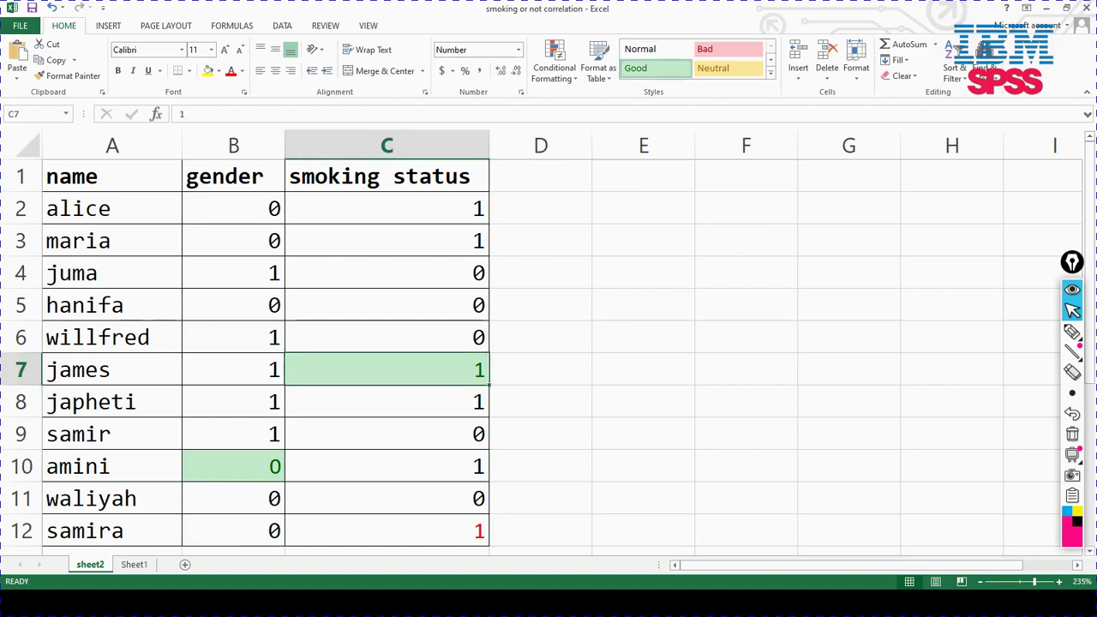
left_click(387, 337)
left_click(387, 434)
left_click(387, 337)
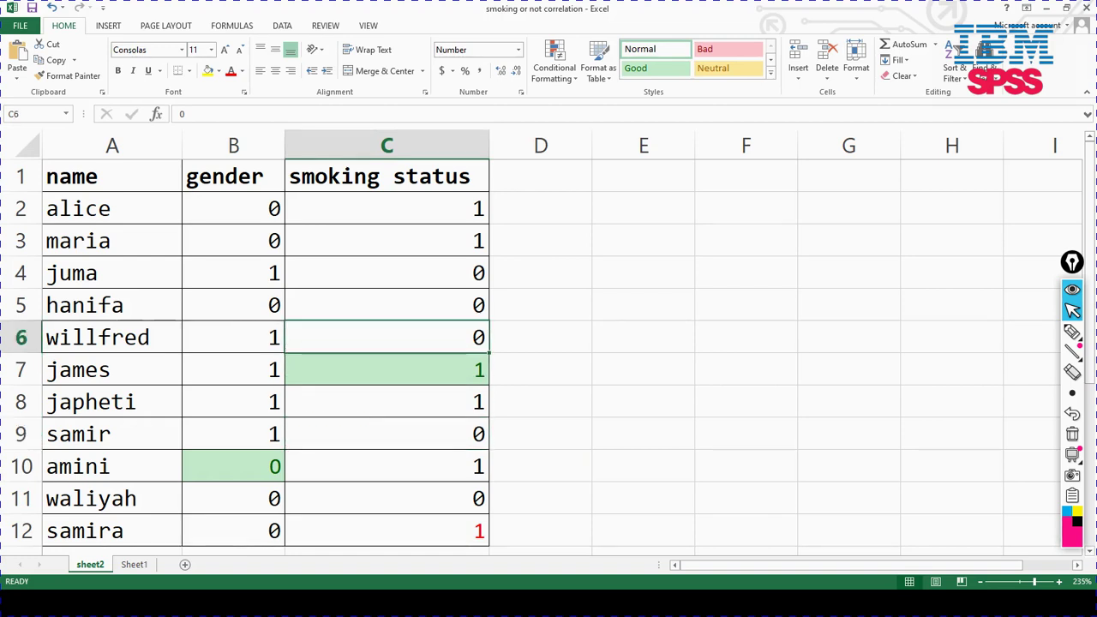
left_click(386, 305)
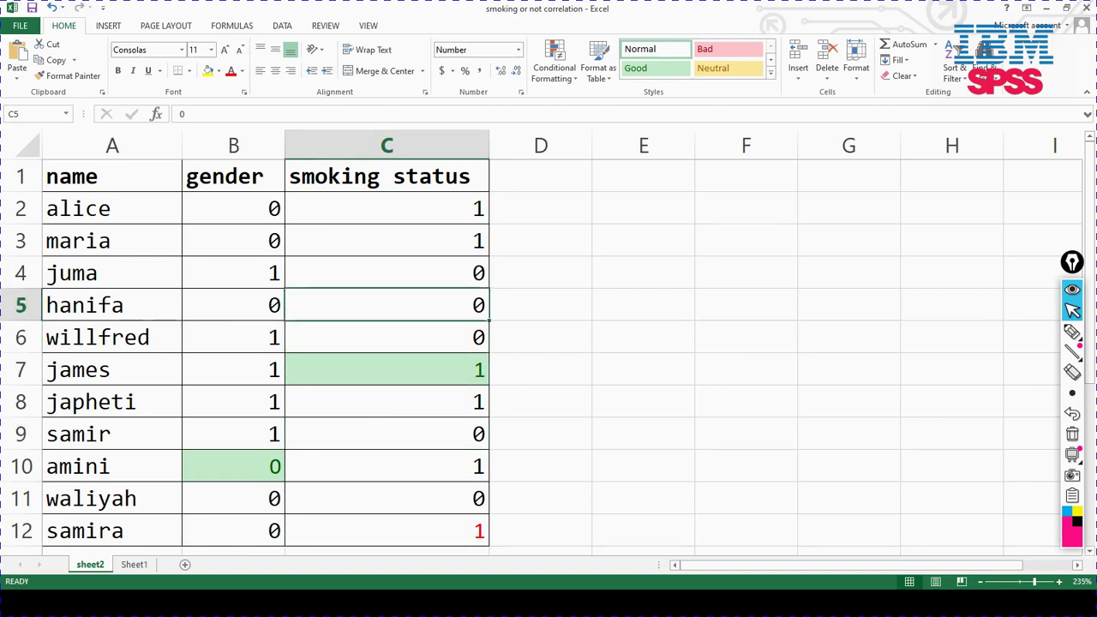
left_click(386, 433)
left_click(387, 305)
key("ctrl+Home")
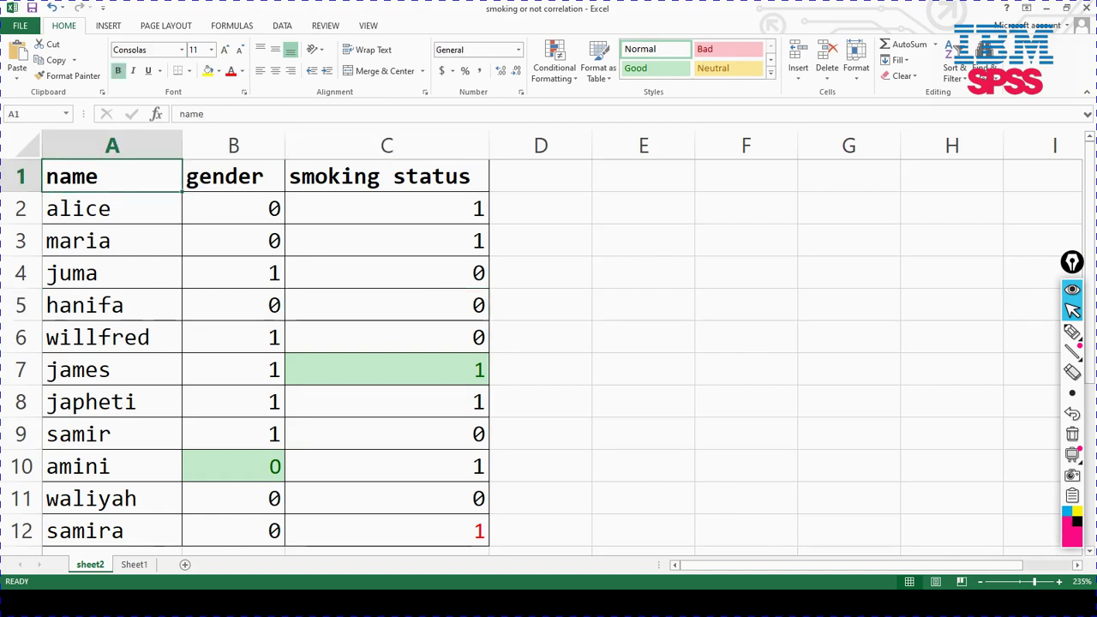
key("Right")
key("Right")
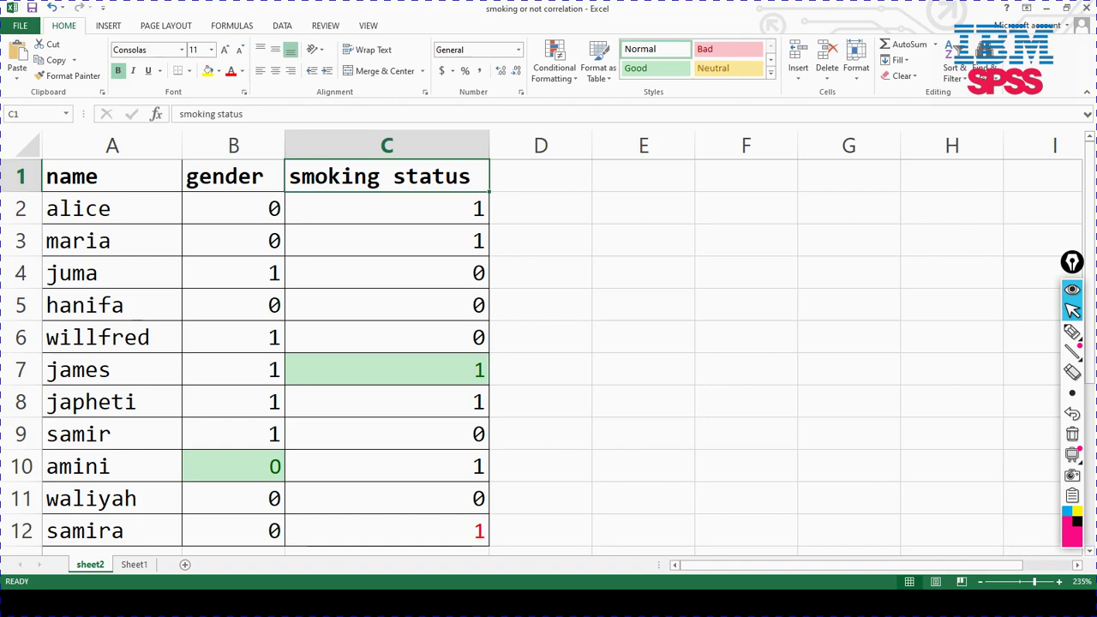
Step: Replace the space in the C1 header with an underscore so it reads 'smoking_status'
double_click(392, 175)
key("Left")
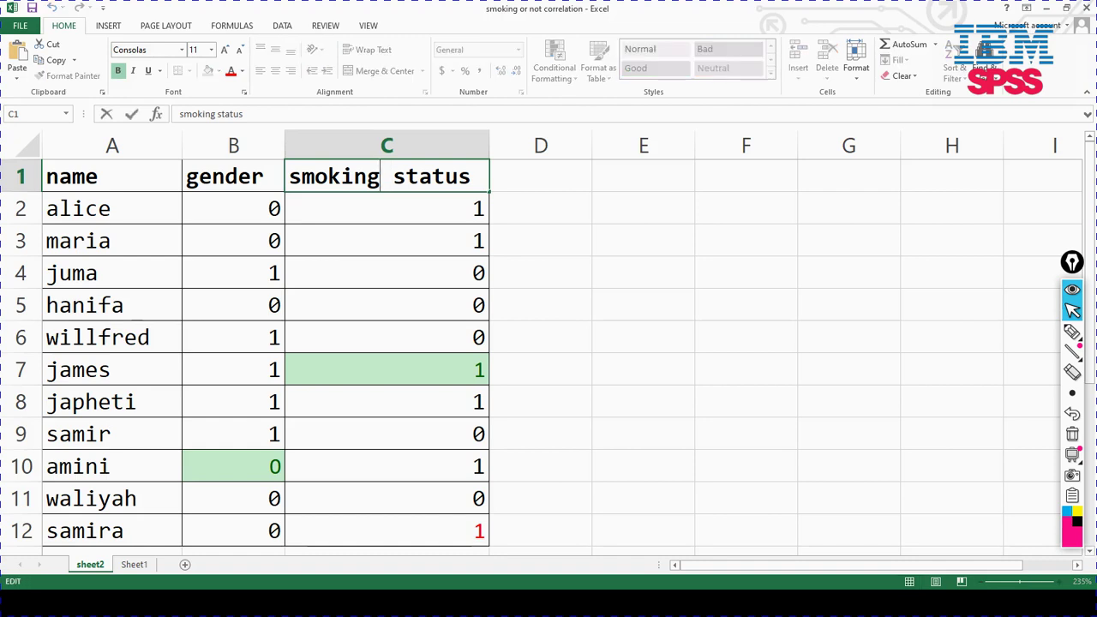
key("shift+Right")
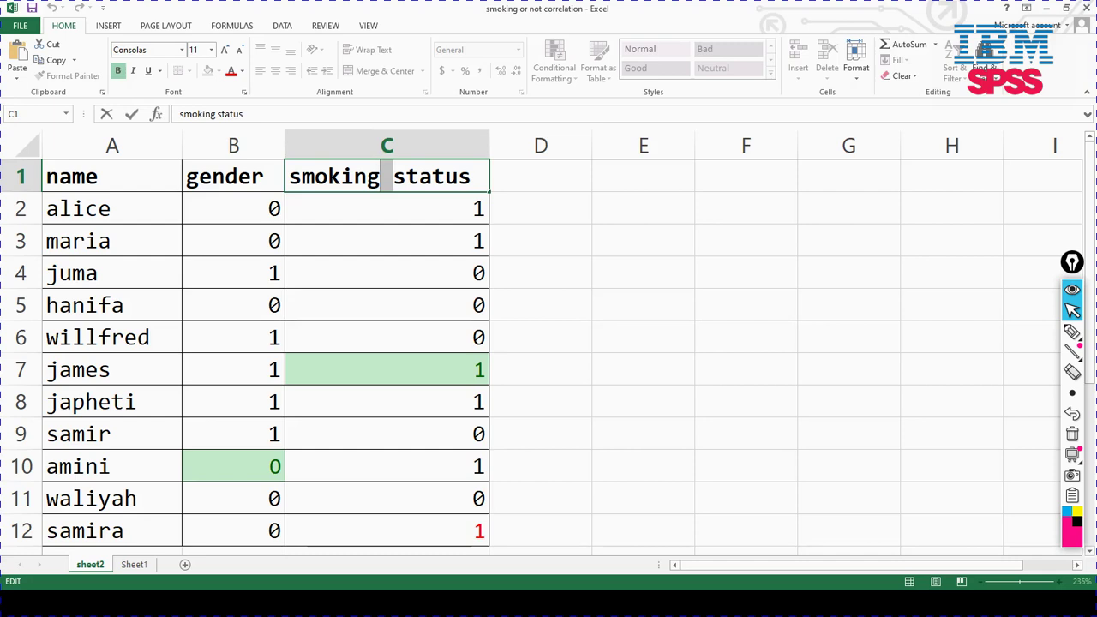
key("Delete")
type("_")
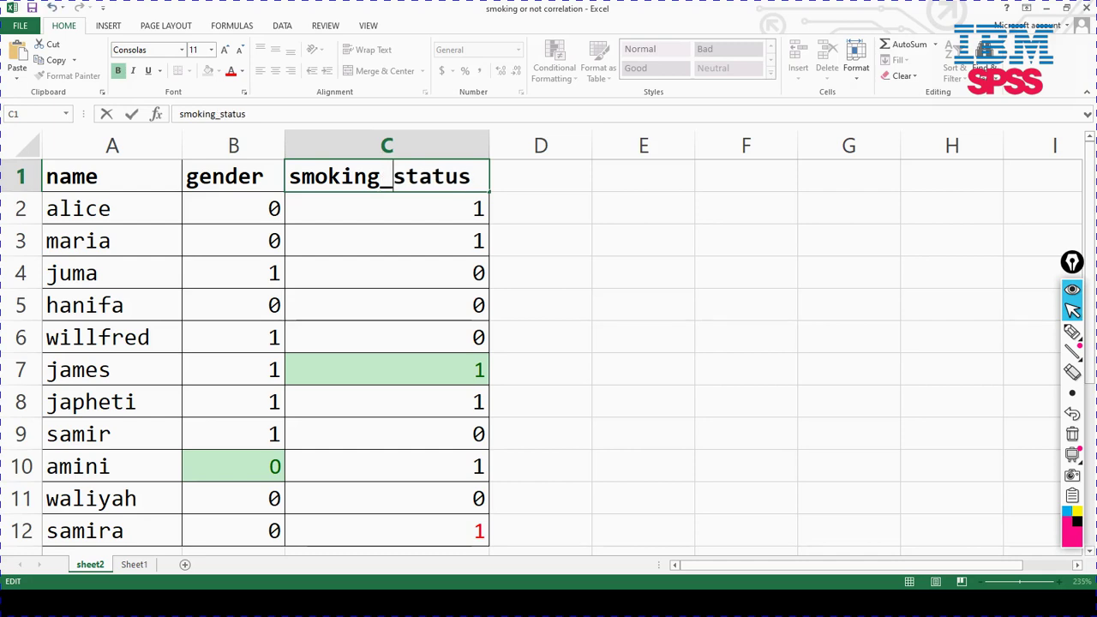
left_click(386, 369)
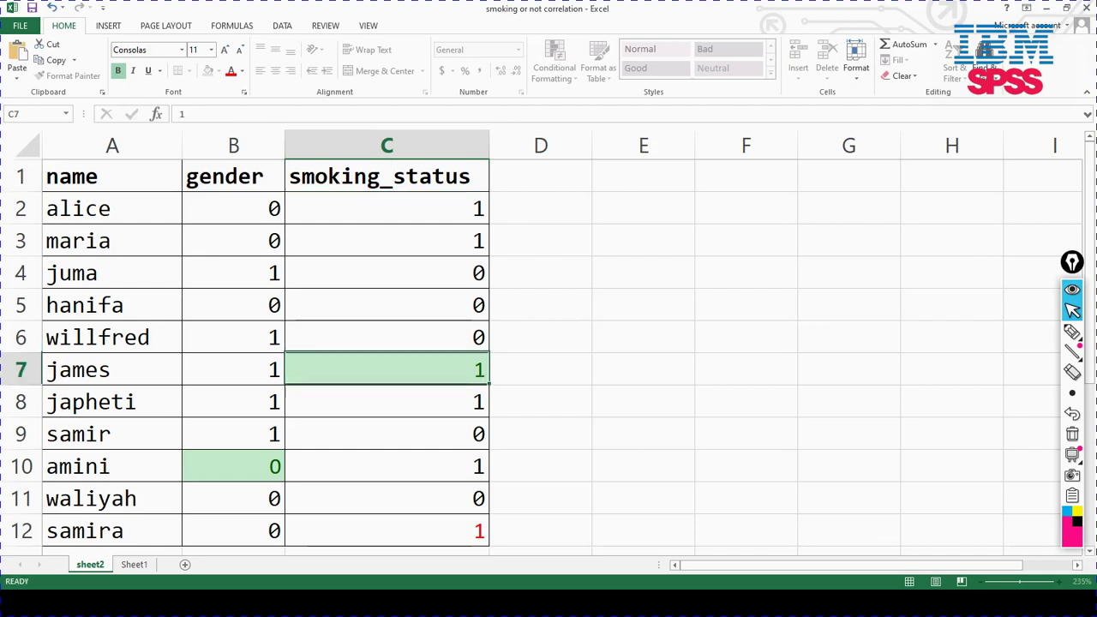